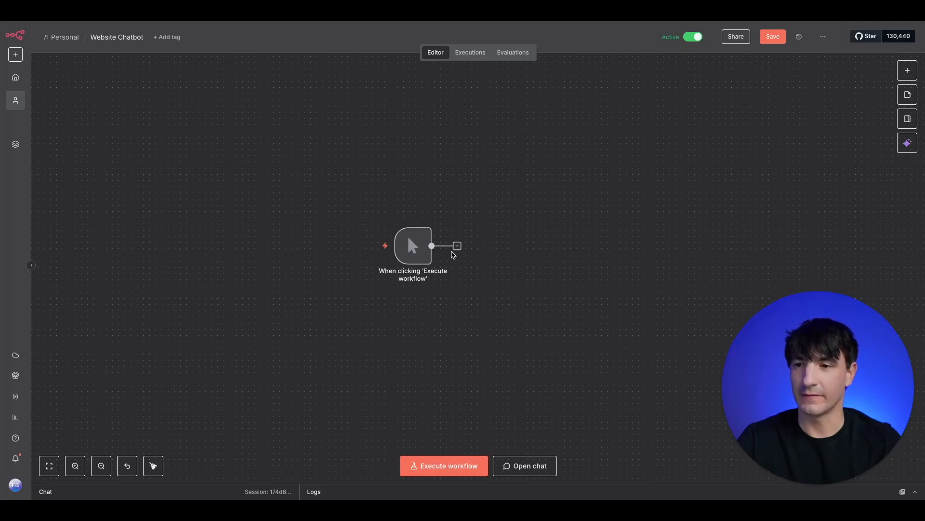
Add an Edit Fields node after the trigger that sets 'File Name FAQ' to the Google Drive file link
click(457, 246)
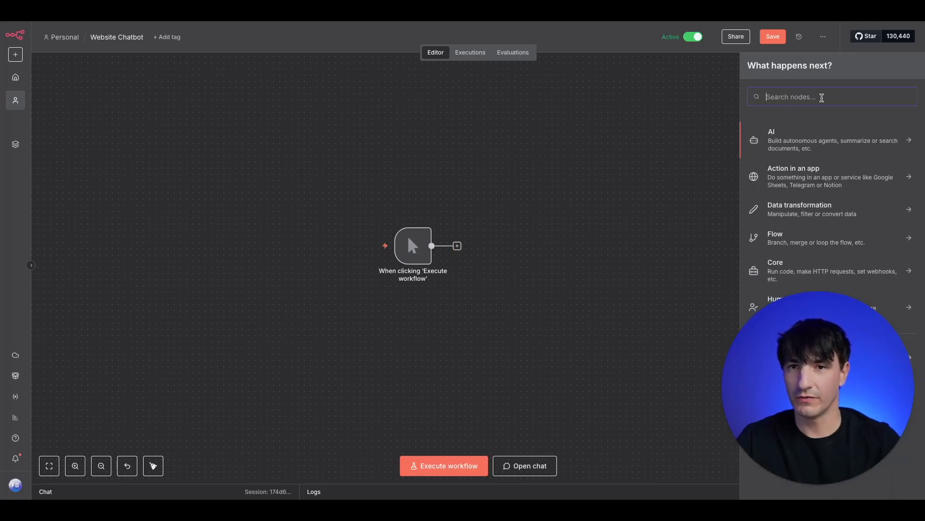
text(edit)
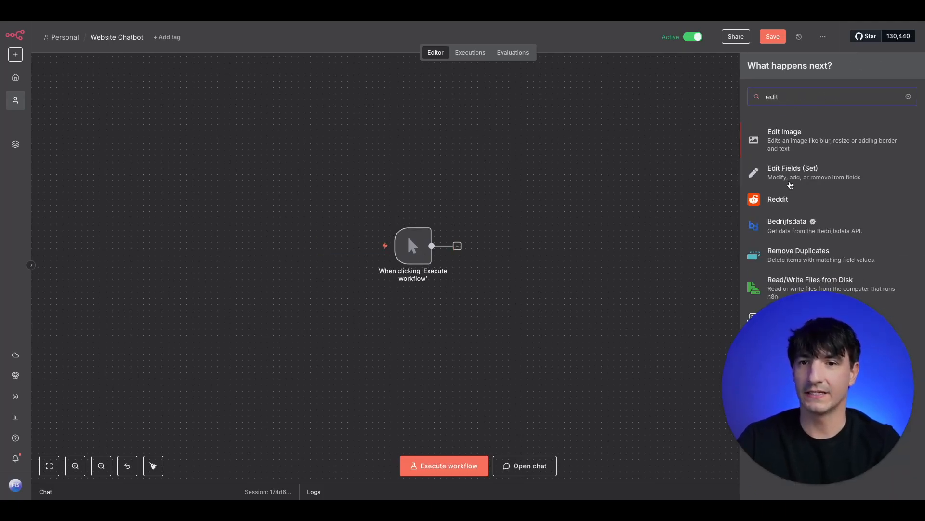
click(790, 184)
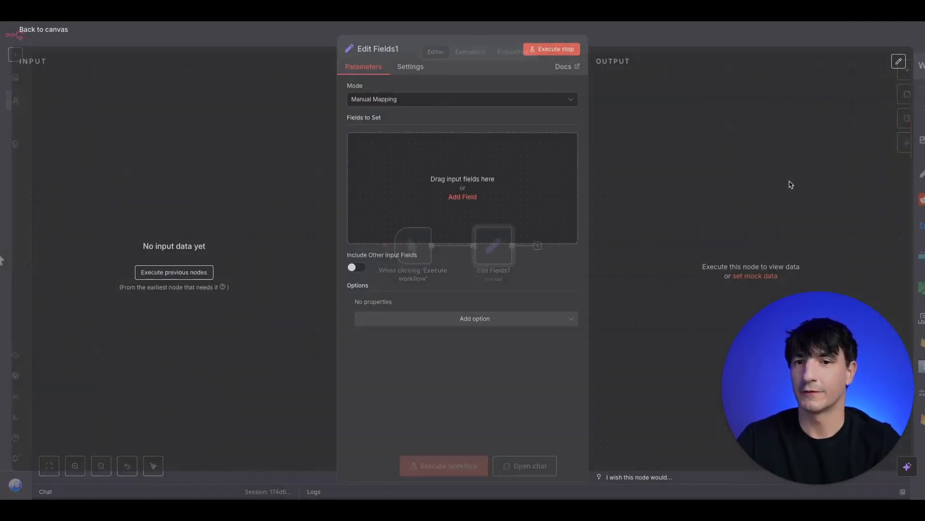
click(453, 190)
click(434, 149)
text(File Name)
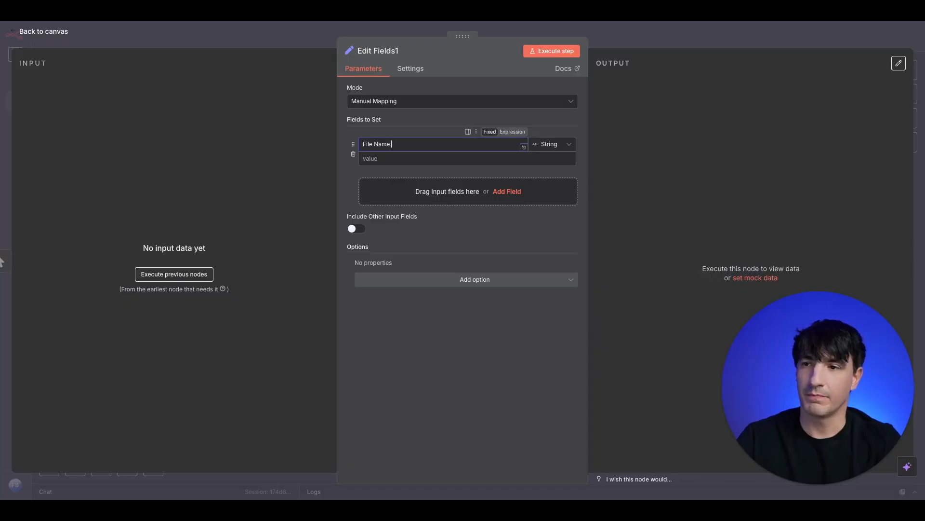
text( Fac)
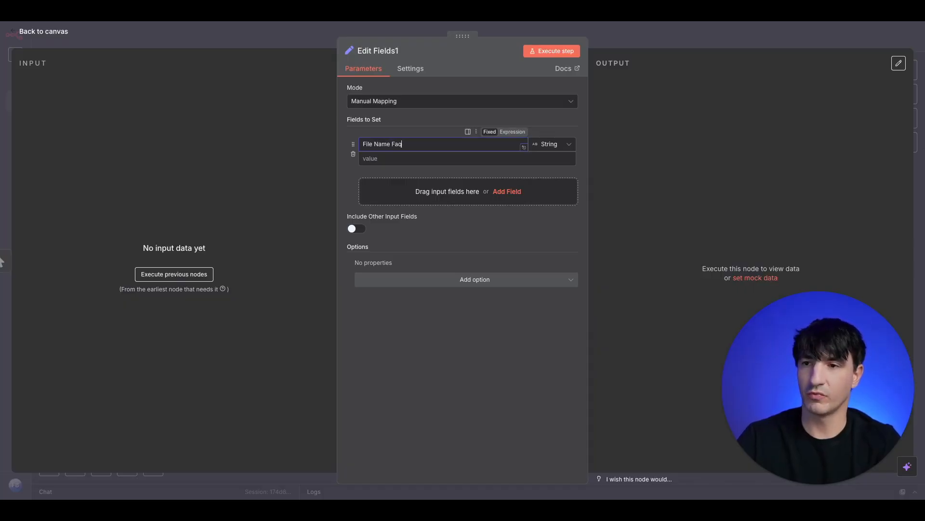
key(BackSpace)
key(BackSpace)
text(AQ)
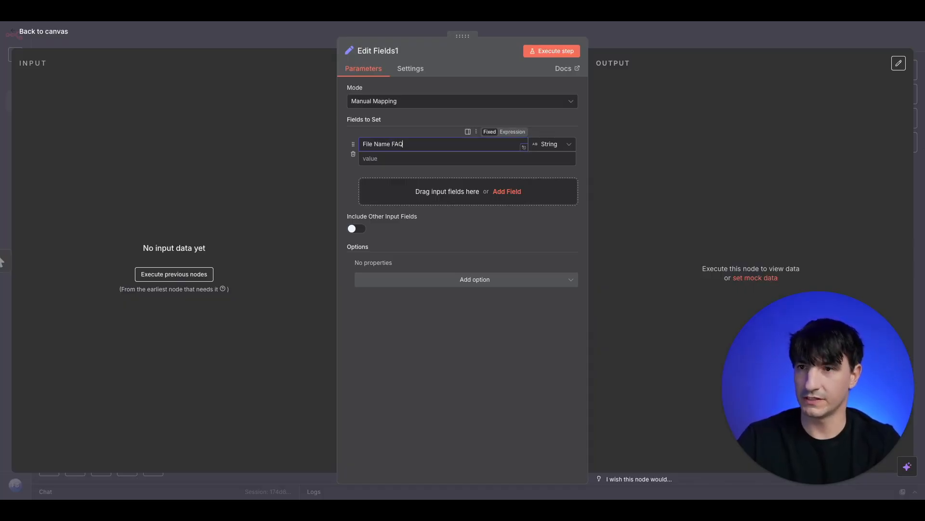
click(426, 160)
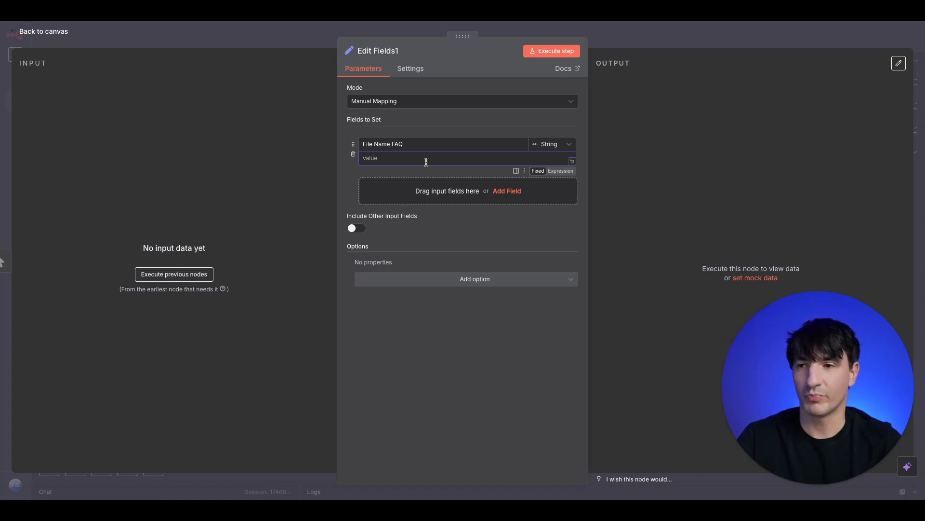
key(ctrl+v)
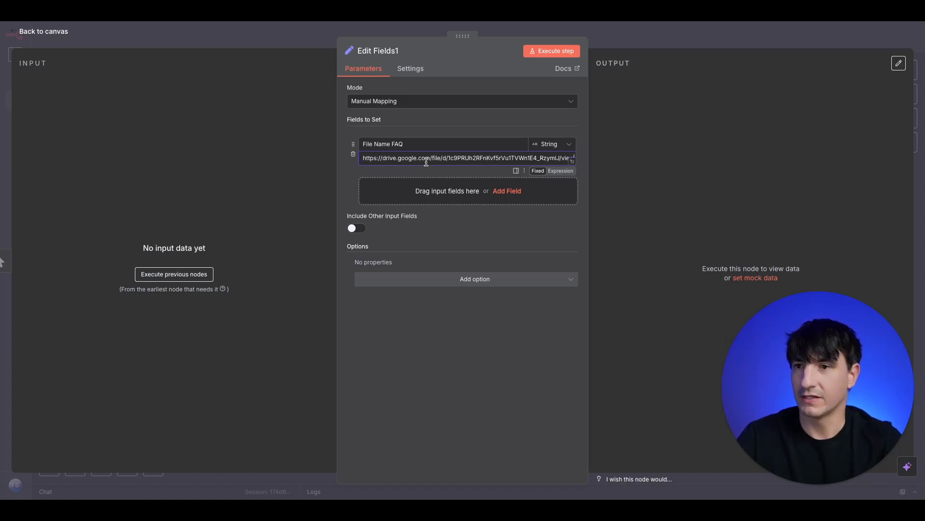
click(306, 41)
Add a Google Drive Download file node that fetches the file By URL using the pasted Drive link
key(Tab)
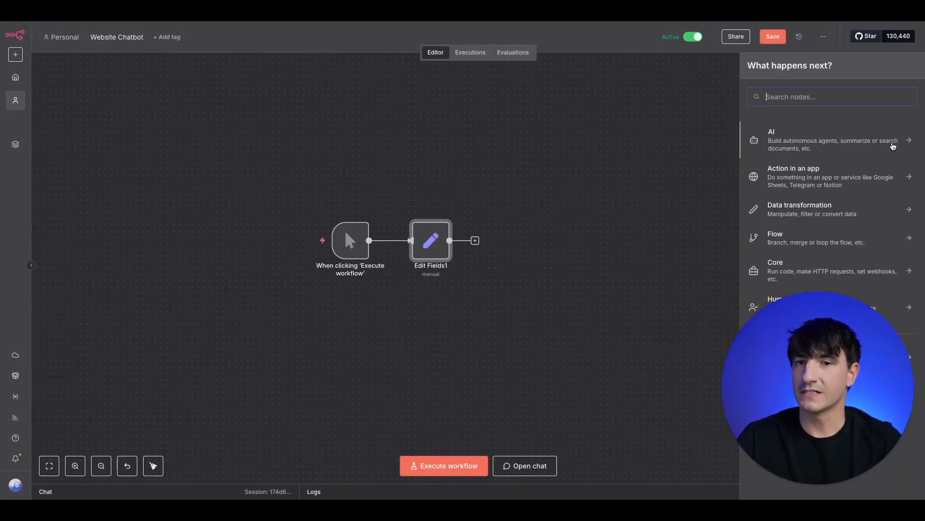
text(g)
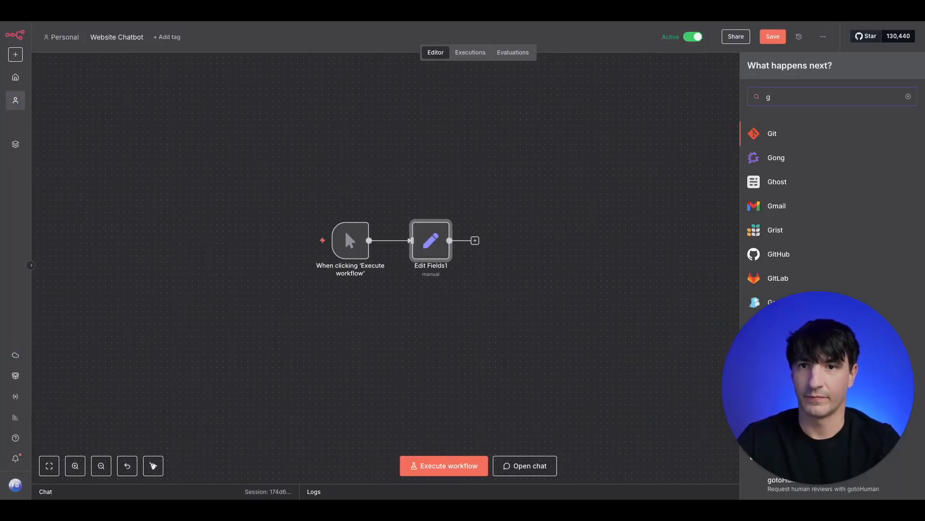
key(BackSpace)
text(drive)
click(801, 157)
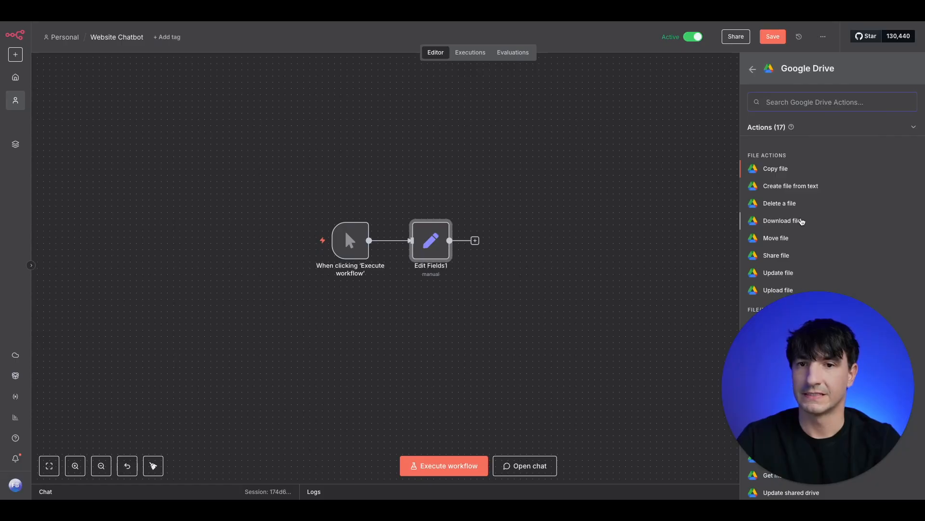
click(798, 221)
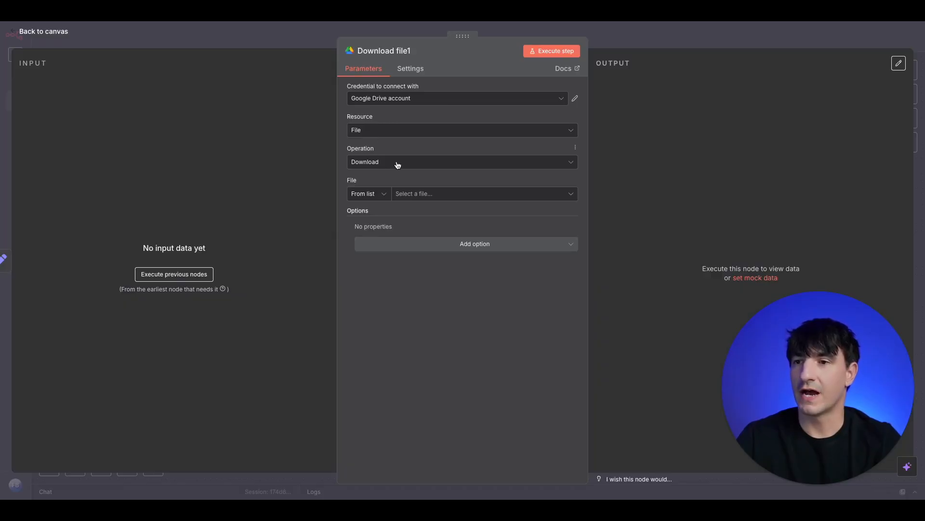
click(385, 195)
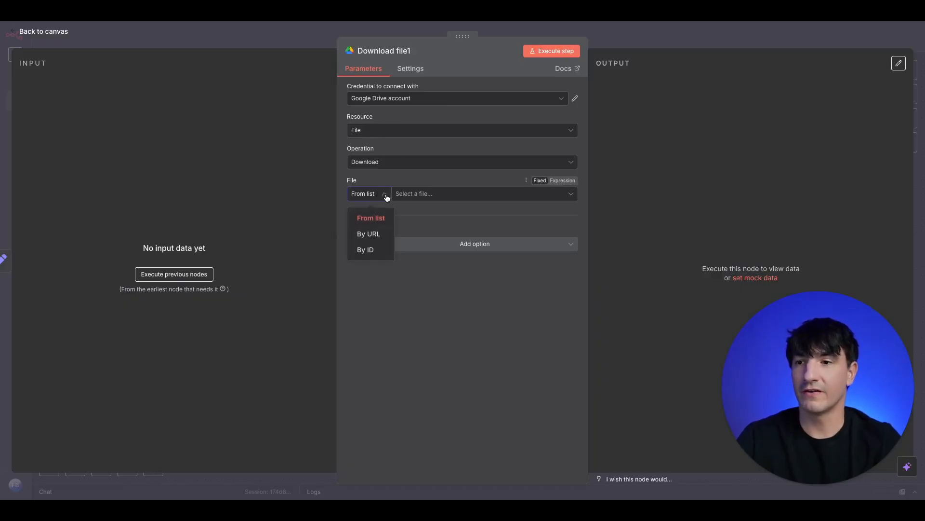
click(379, 240)
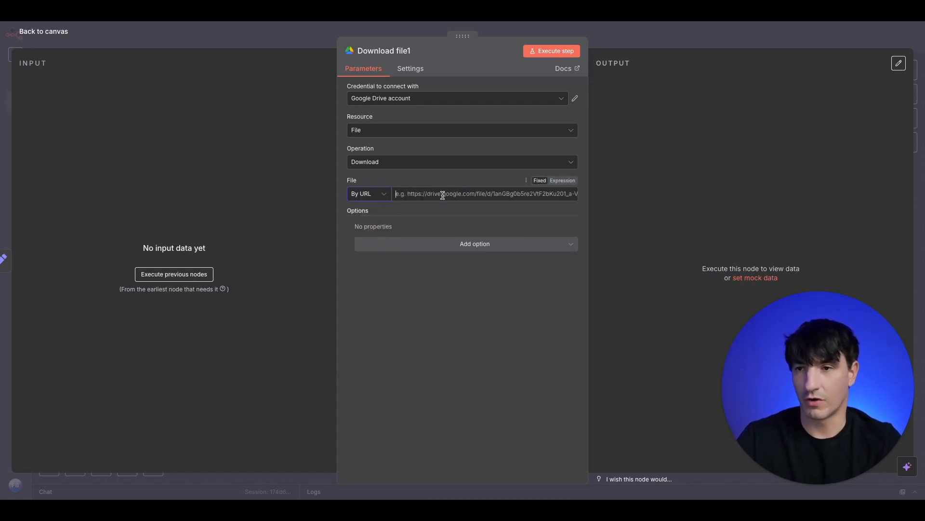
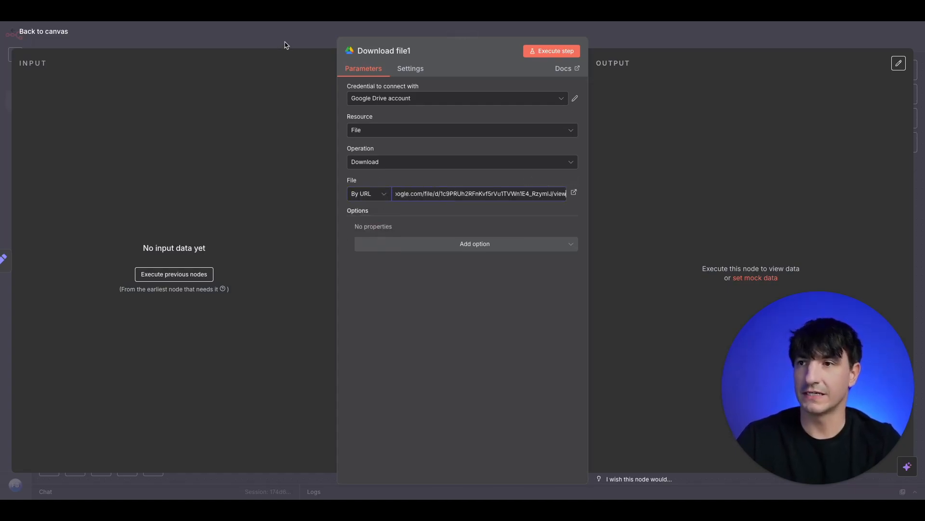
click(284, 46)
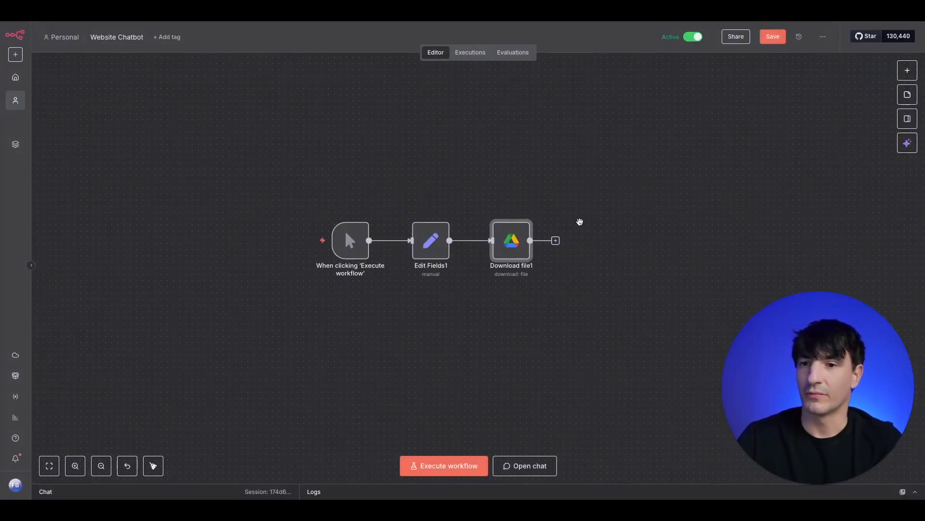
Add a Pinecone Vector Store node that adds documents to the 'faq' index
click(556, 240)
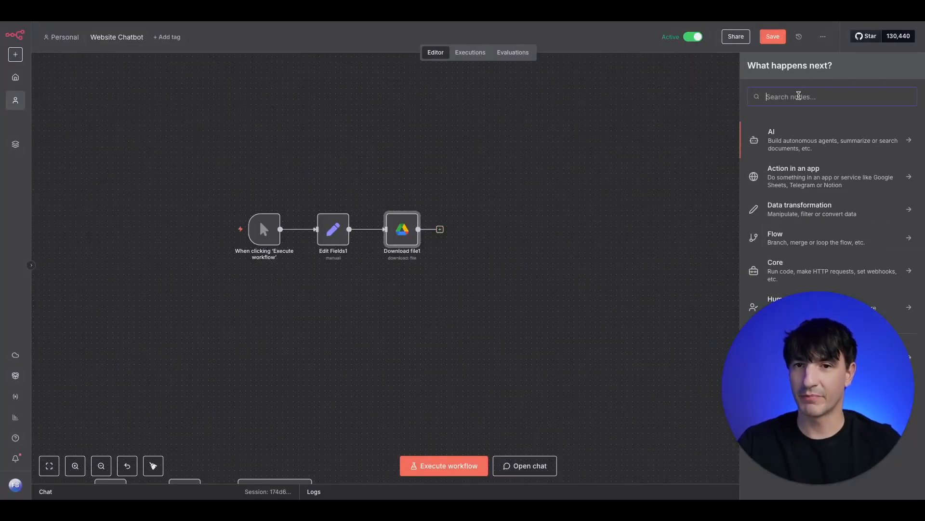
text(pine)
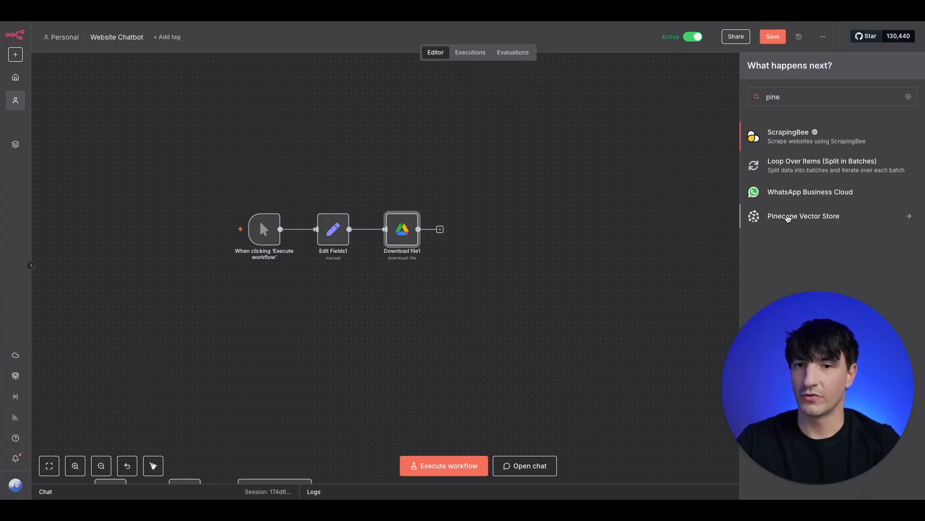
click(786, 216)
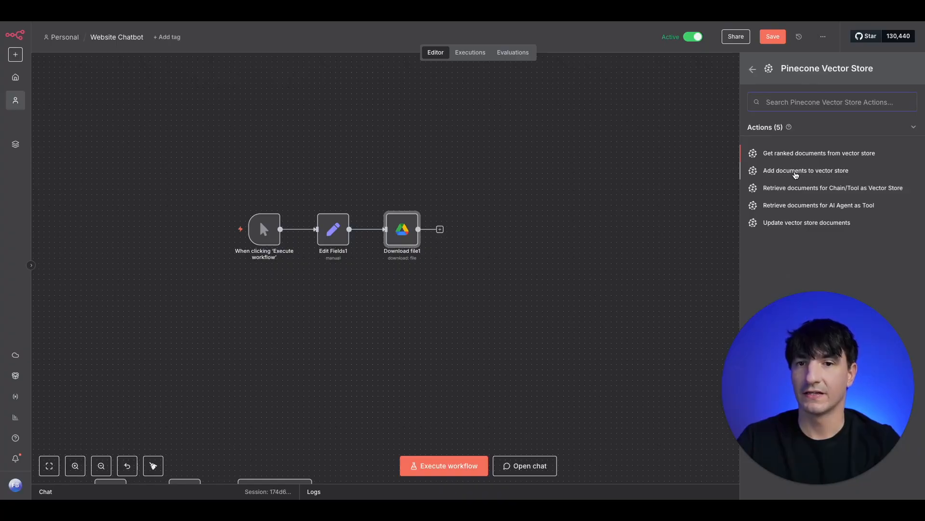
click(809, 172)
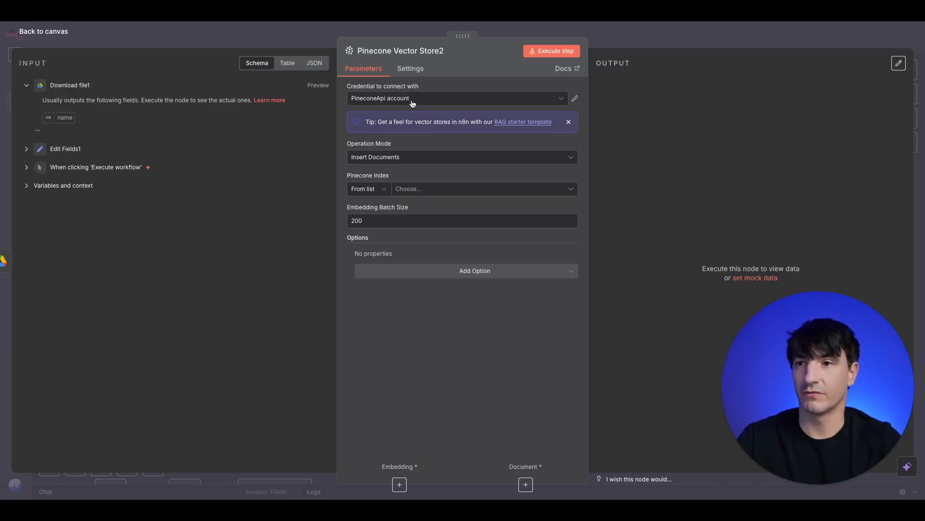
click(444, 192)
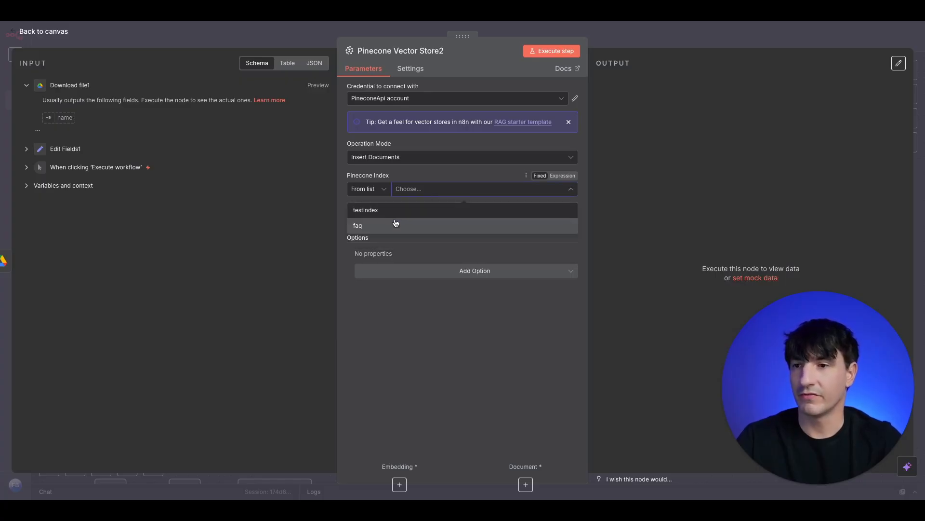
click(394, 225)
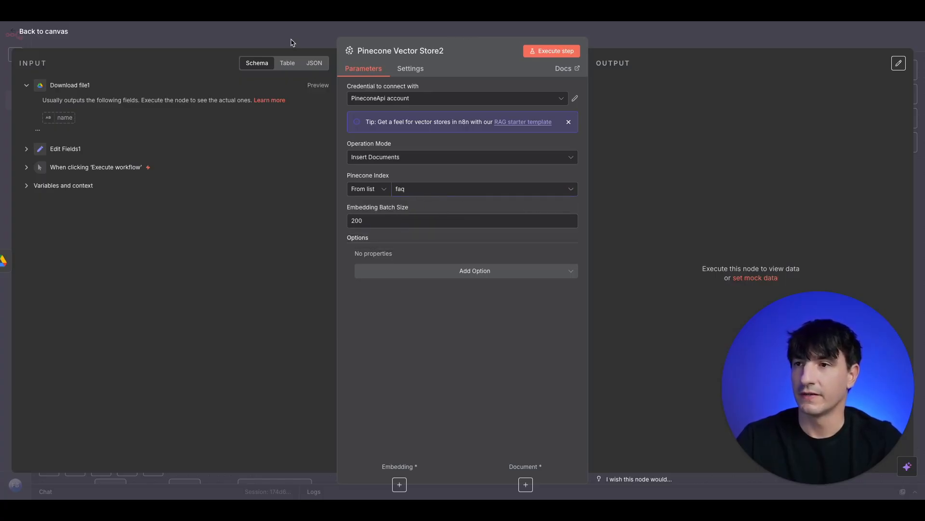
click(291, 39)
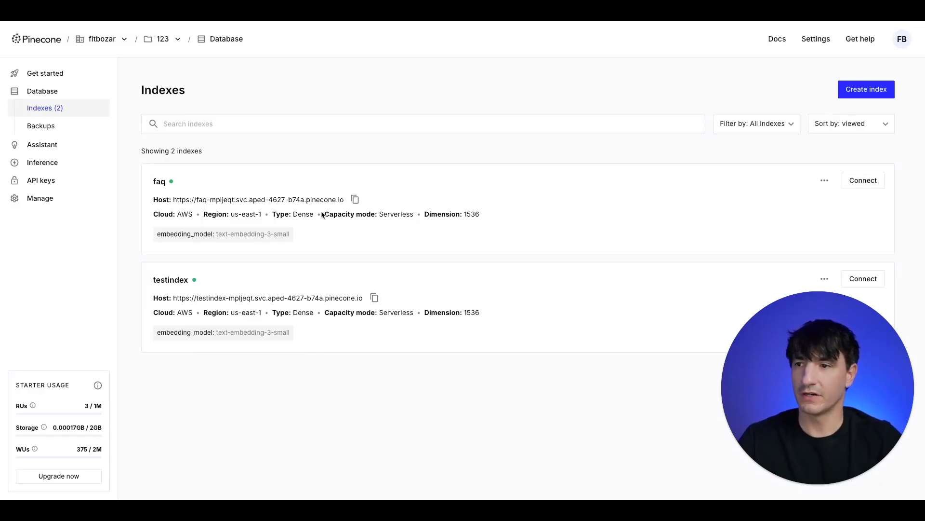
Fill in the new Pinecone index 'faq2' with text-embedding-3-small and dimension 1536
click(862, 93)
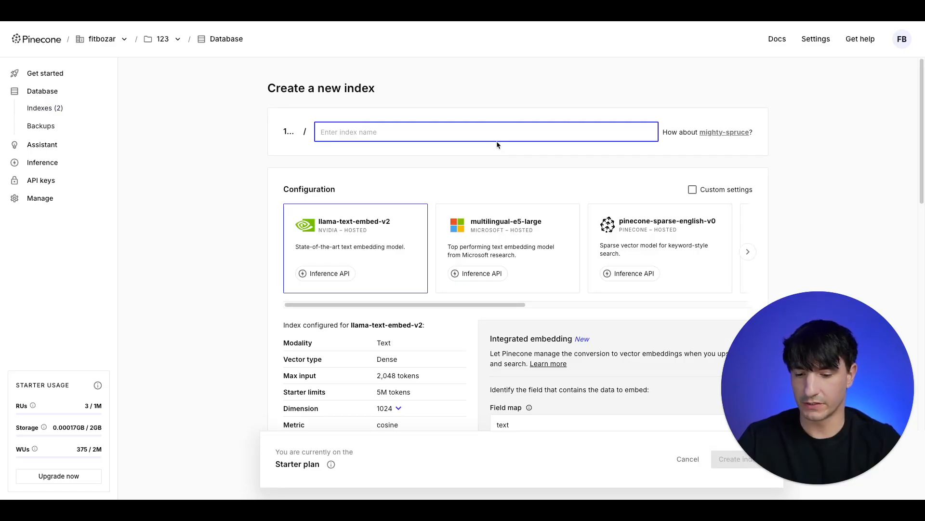
text(f)
key(BackSpace)
text(faq2)
drag(481, 309, 678, 299)
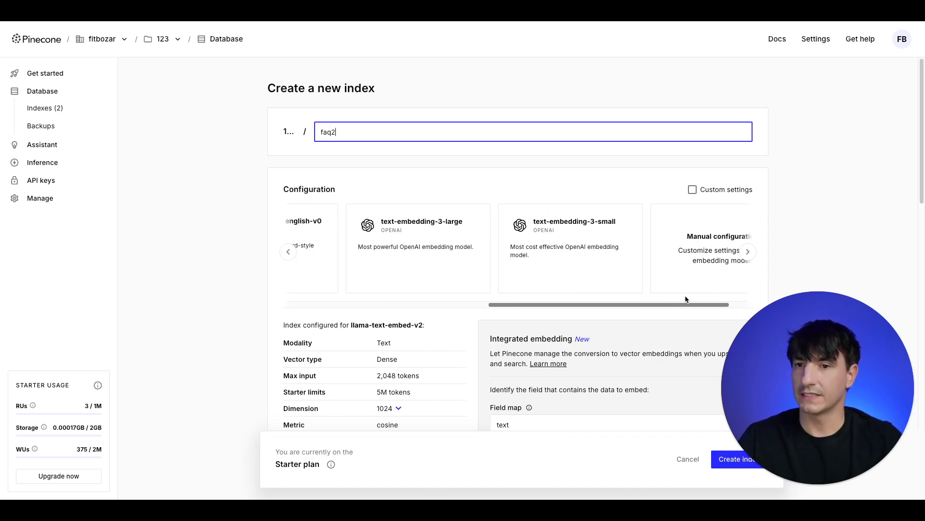
click(536, 235)
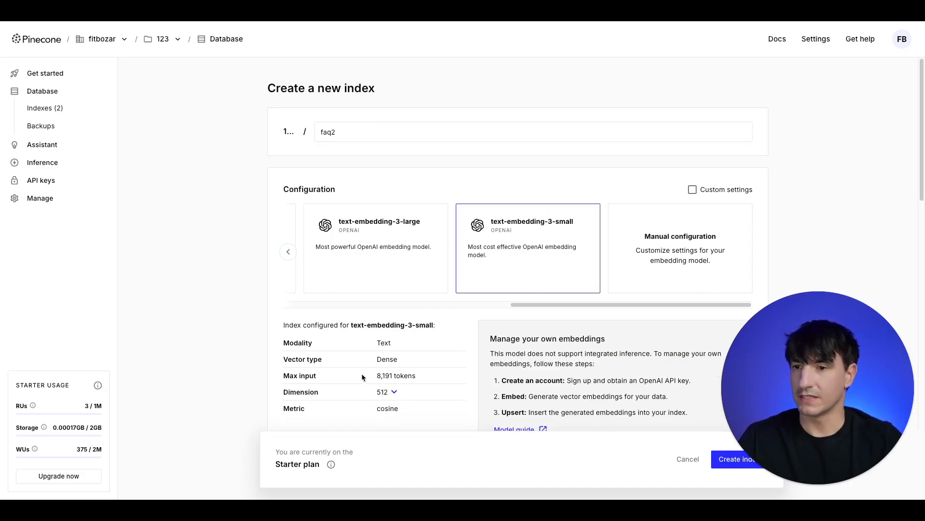
scroll(442, 291, down, 3)
click(392, 239)
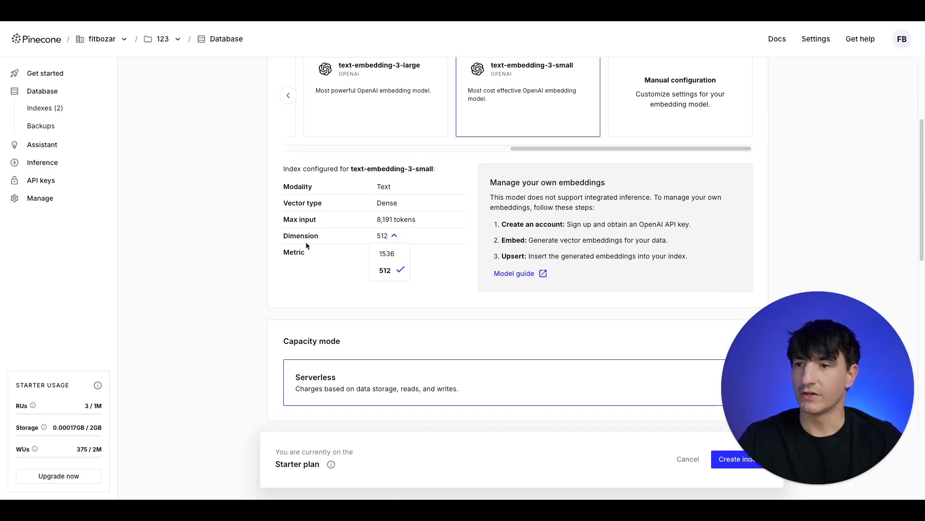
click(396, 259)
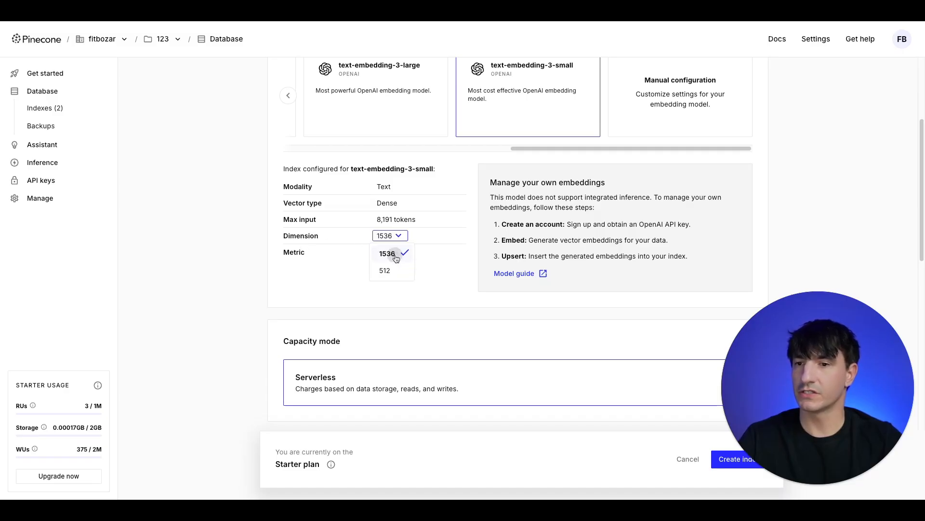
scroll(350, 307, down, 3)
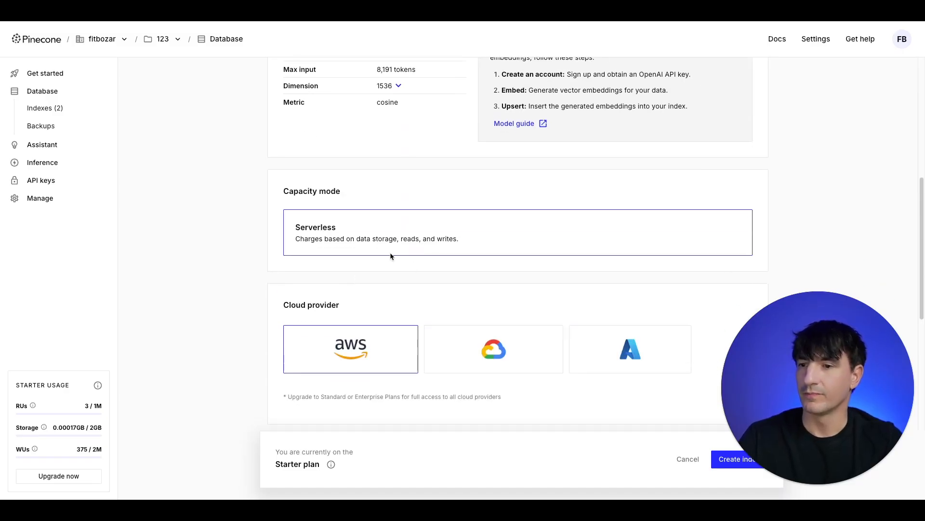
scroll(399, 314, down, 6)
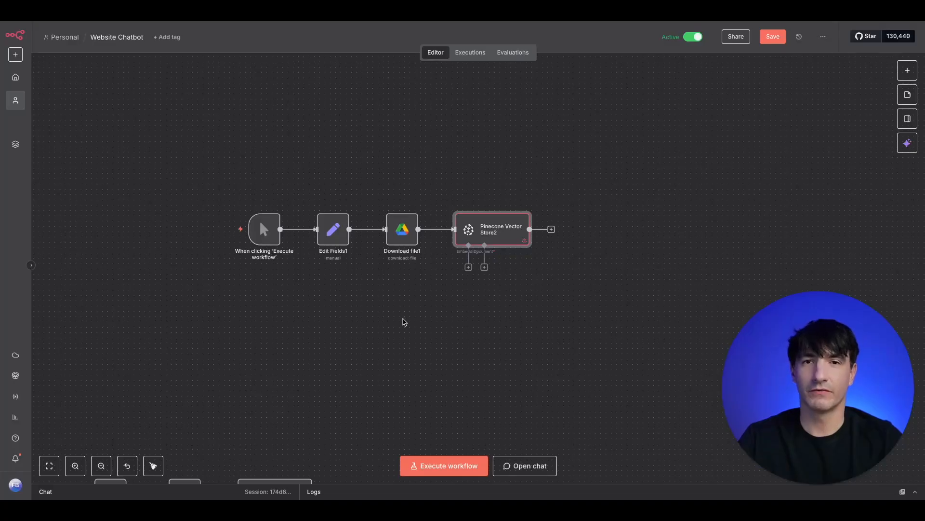
Attach an Embeddings OpenAI node to Pinecone Vector Store2 and position it below the store
double_click(510, 235)
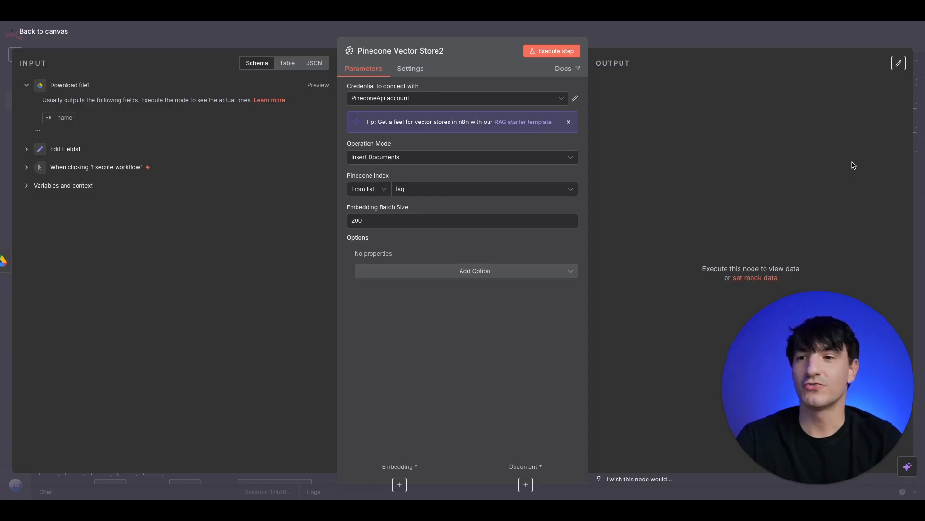
key(Escape)
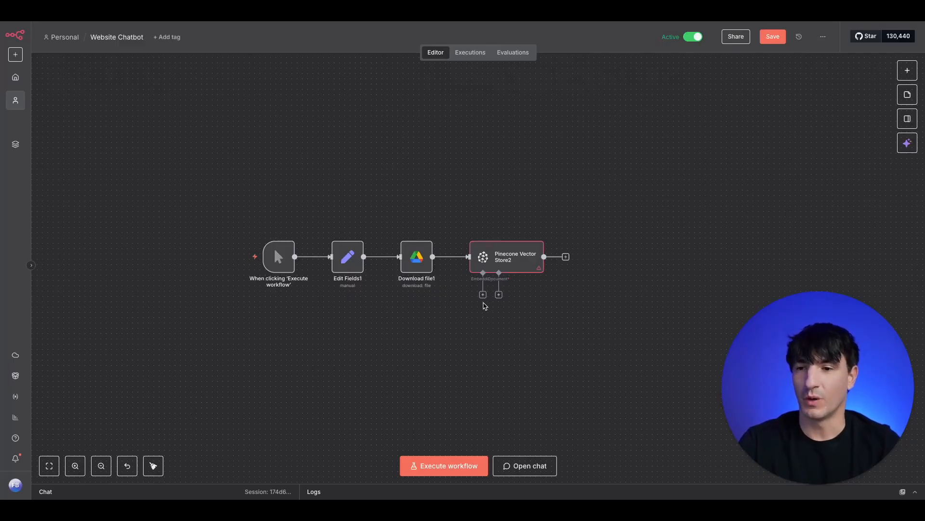
click(482, 295)
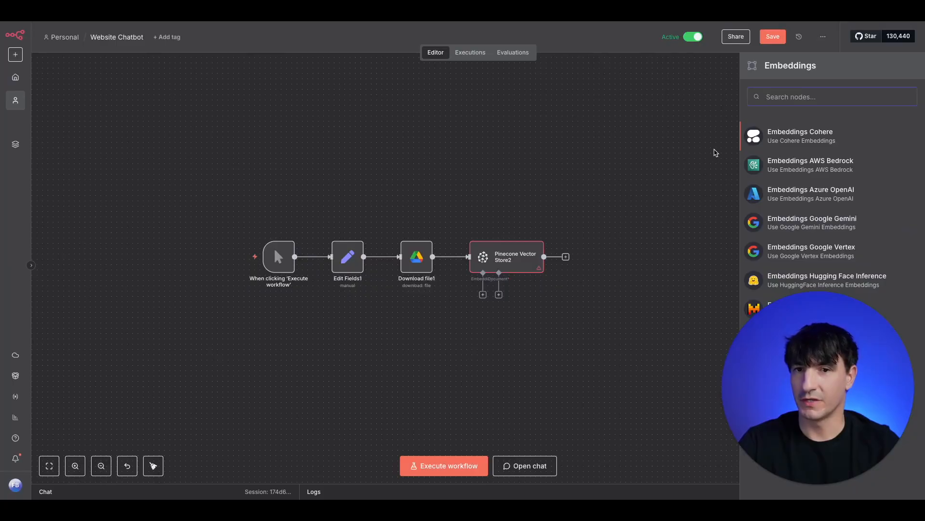
text(open)
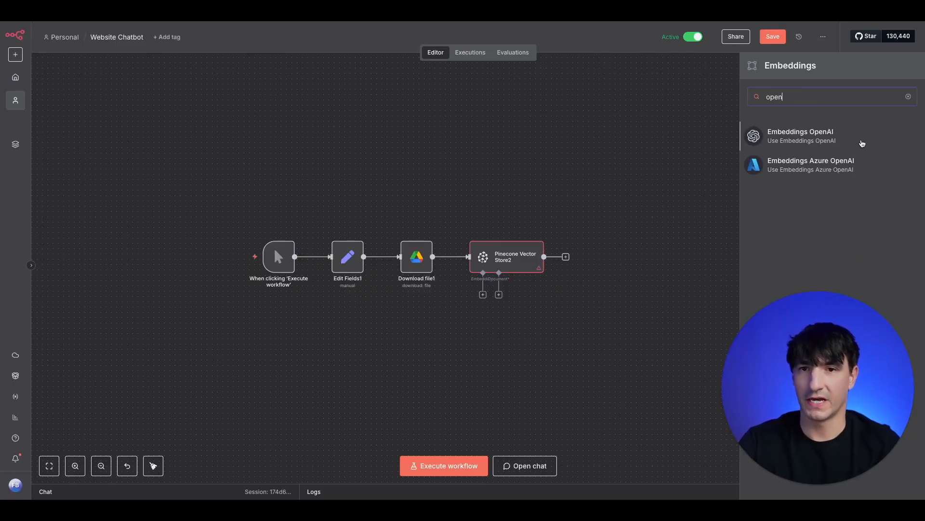
click(841, 141)
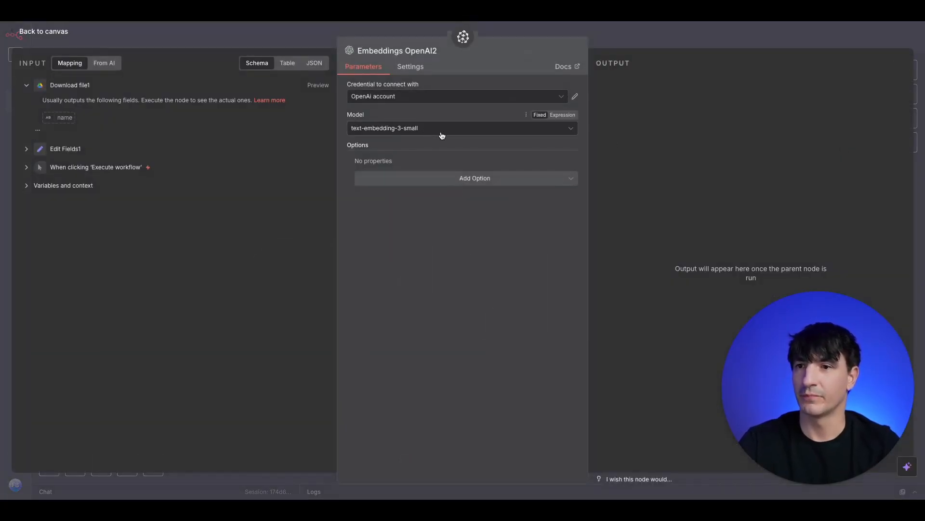
click(298, 41)
drag(505, 334, 460, 344)
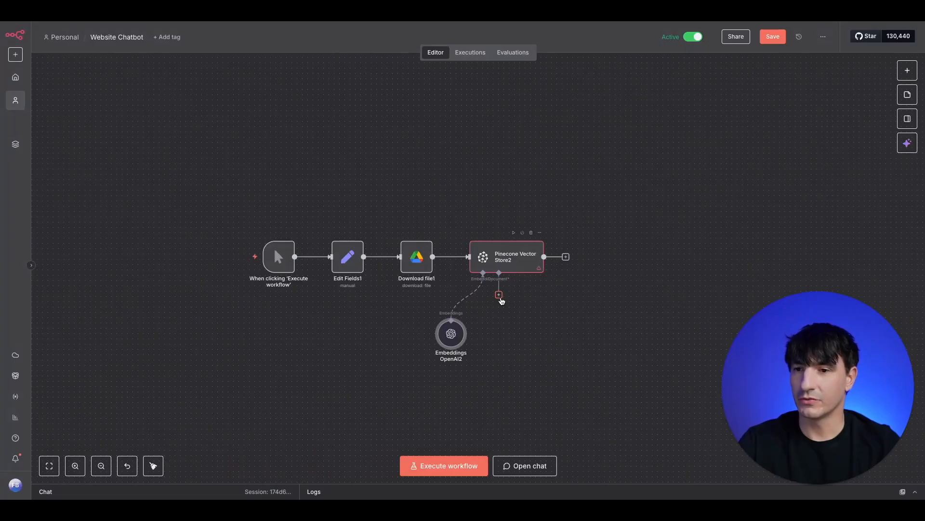
click(498, 295)
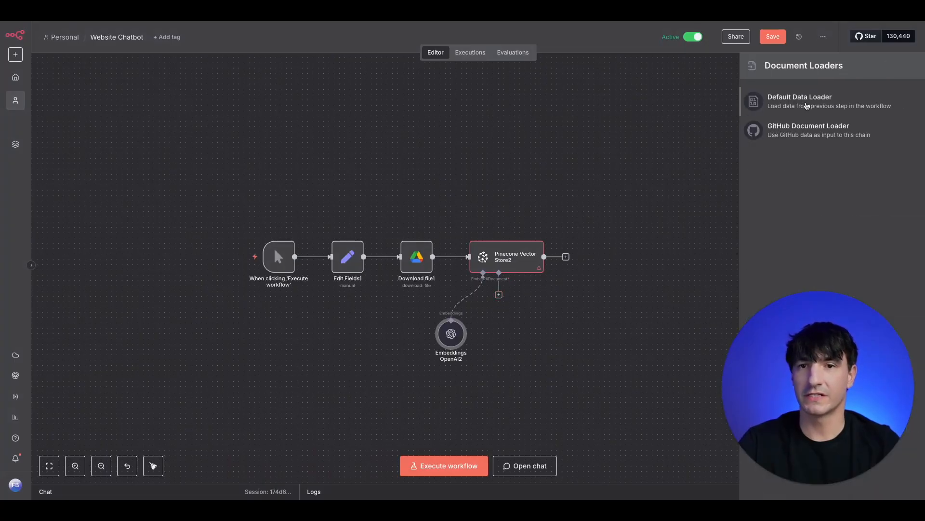
Add a Default Data Loader reading Binary data with Custom text splitting
click(803, 106)
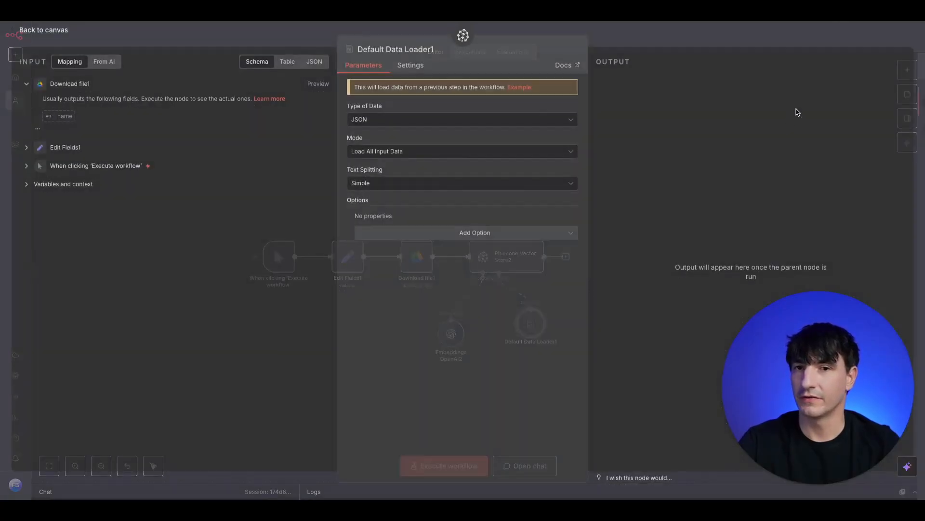
click(380, 124)
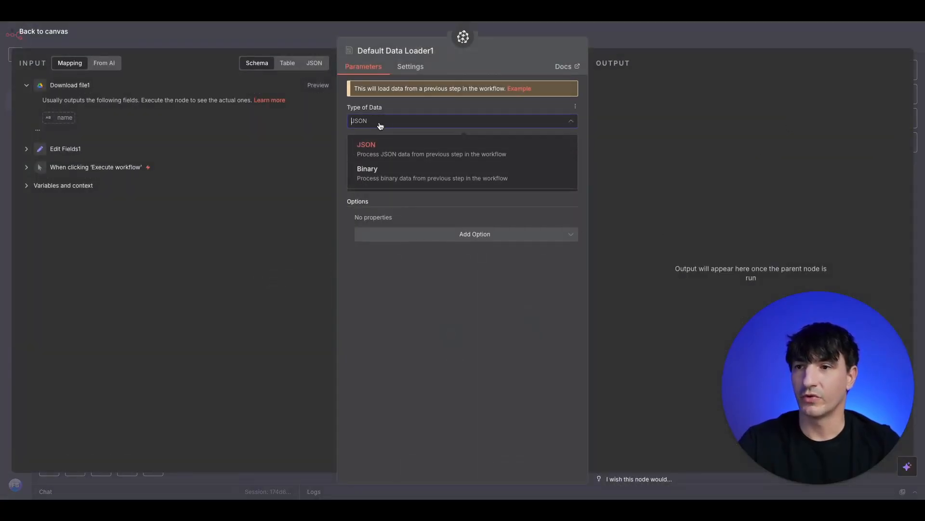
click(400, 174)
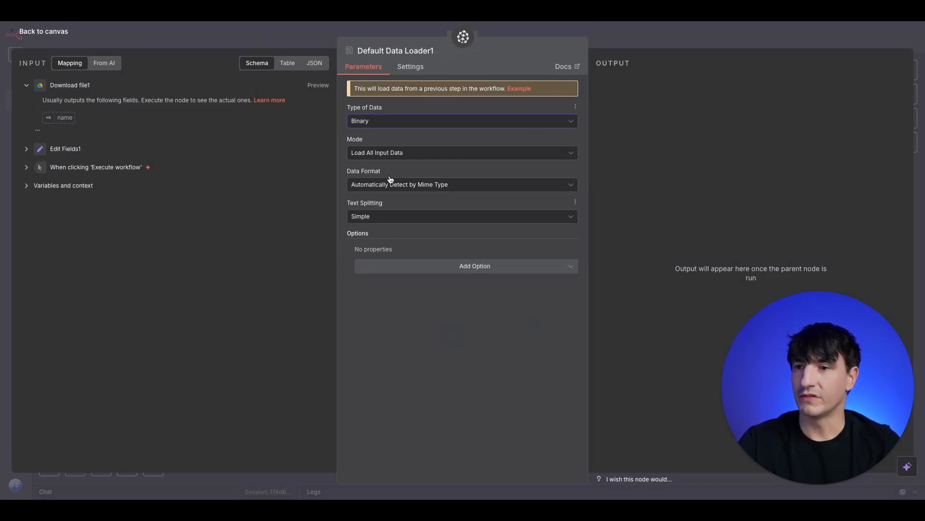
click(268, 30)
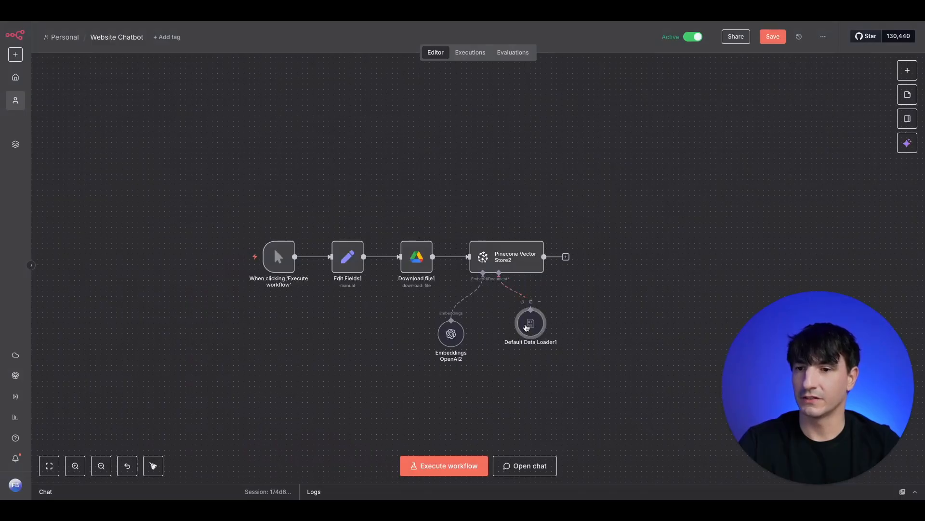
double_click(531, 323)
click(434, 269)
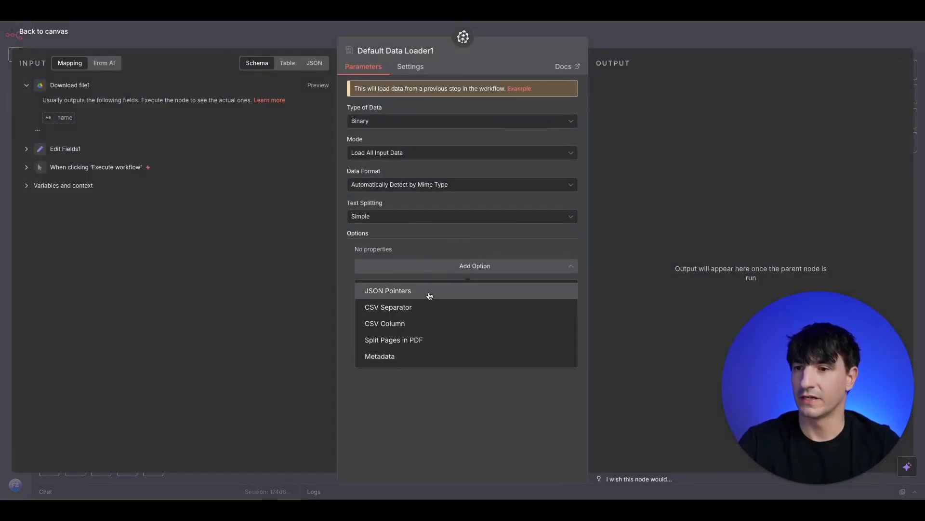
click(424, 221)
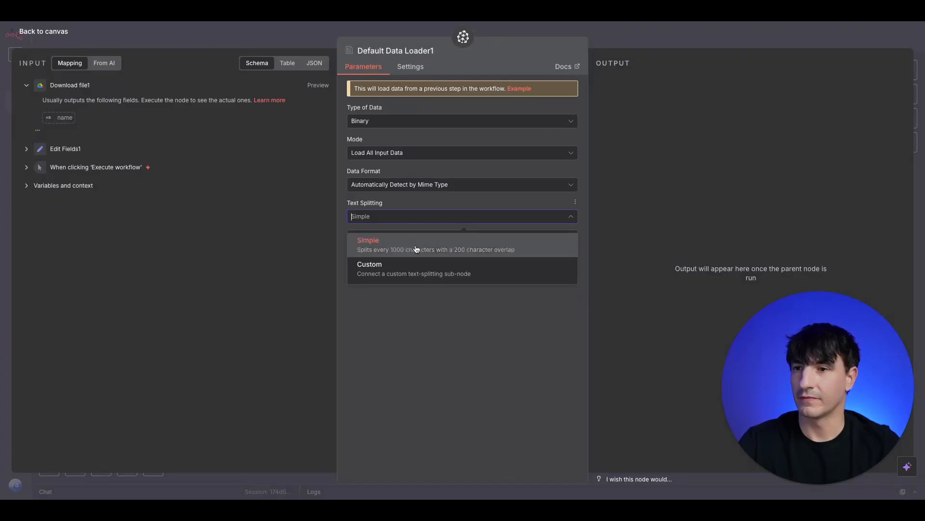
click(413, 275)
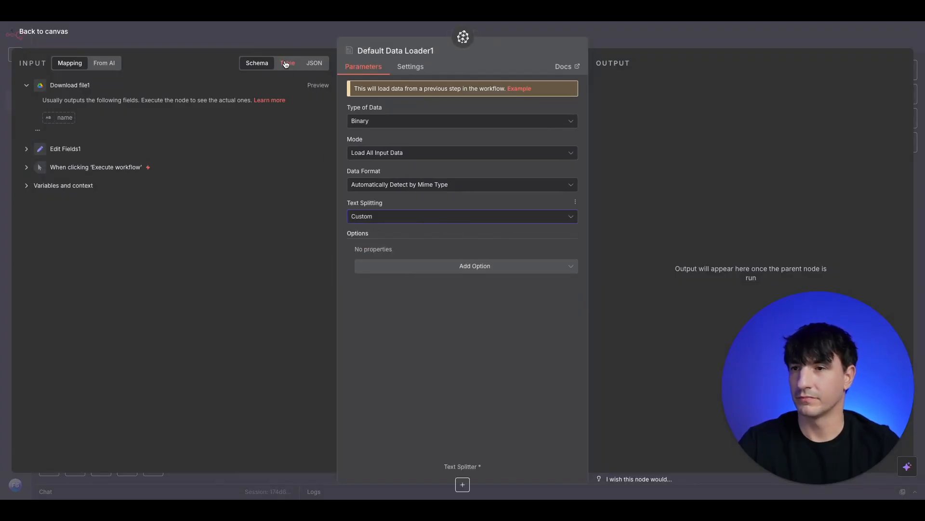
click(295, 41)
Add a Recursive Character Text Splitter to the loader with chunk overlap 100
click(531, 358)
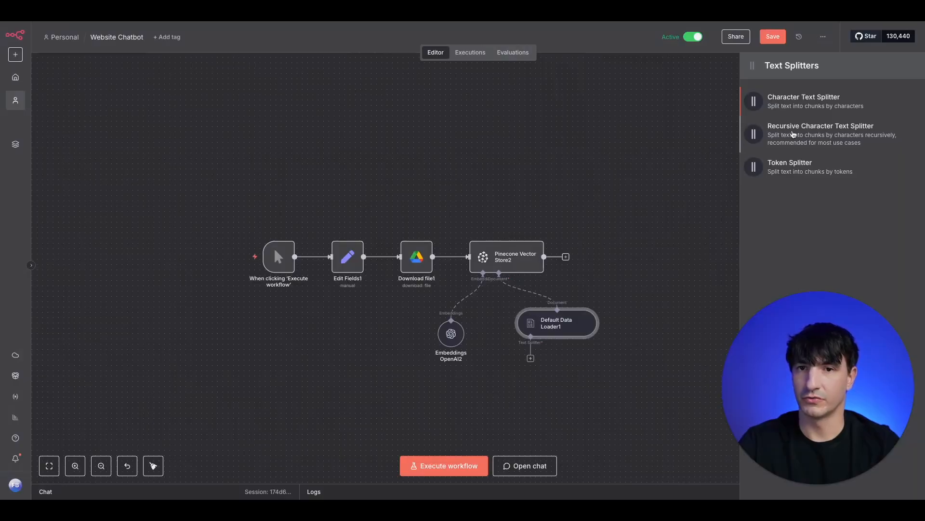
click(794, 135)
double_click(374, 135)
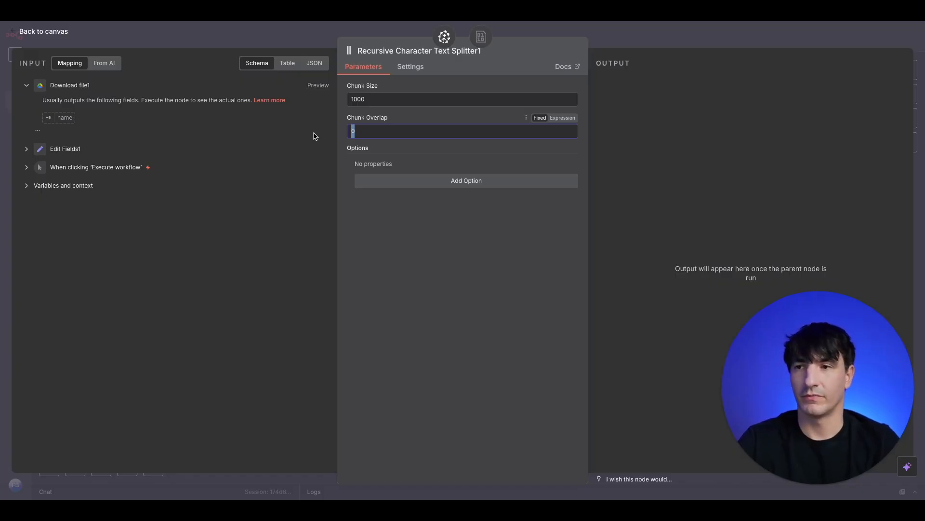
text(200)
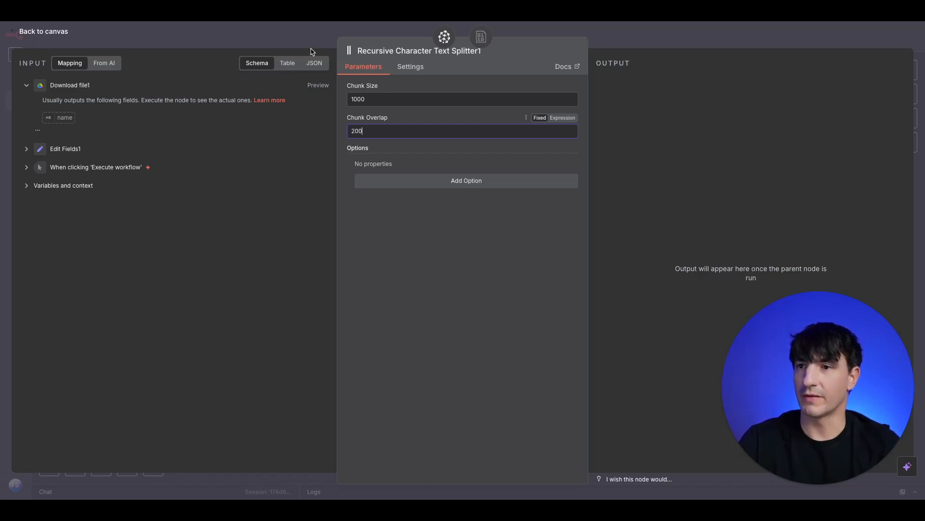
key(BackSpace)
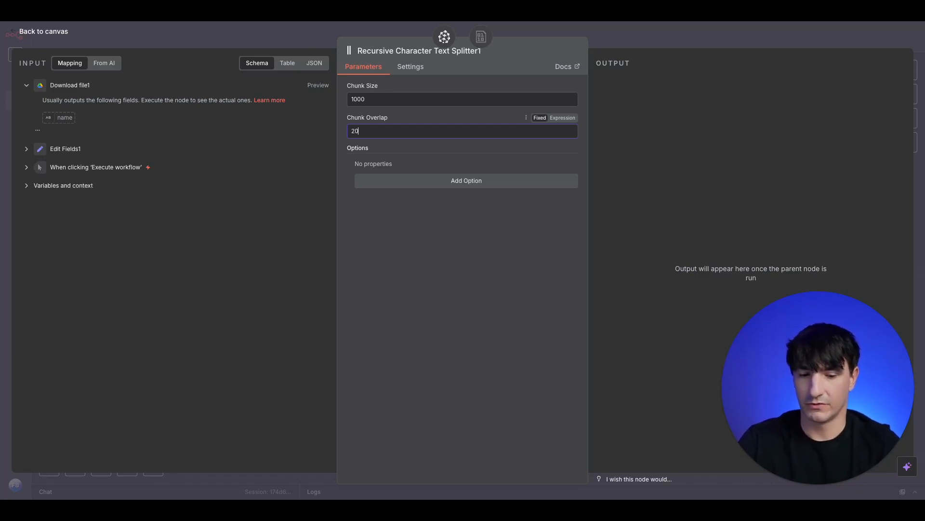
text(100)
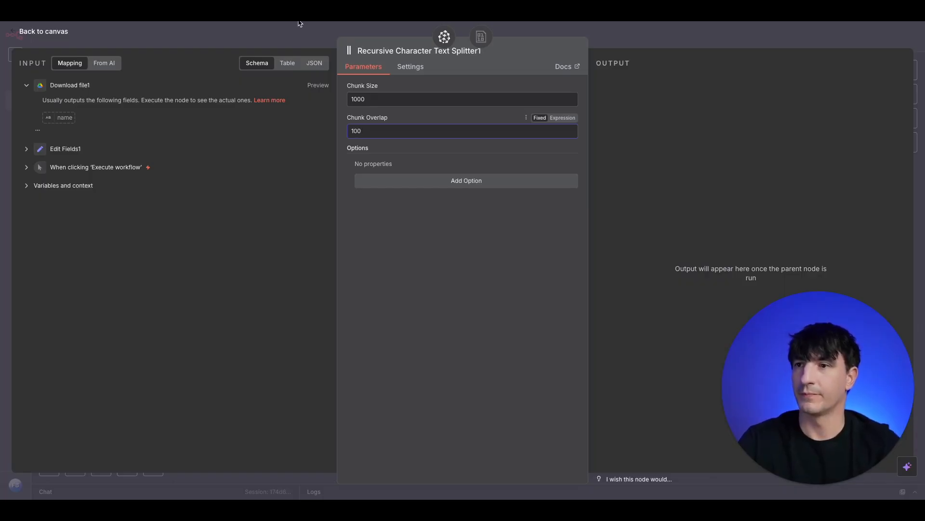
click(299, 45)
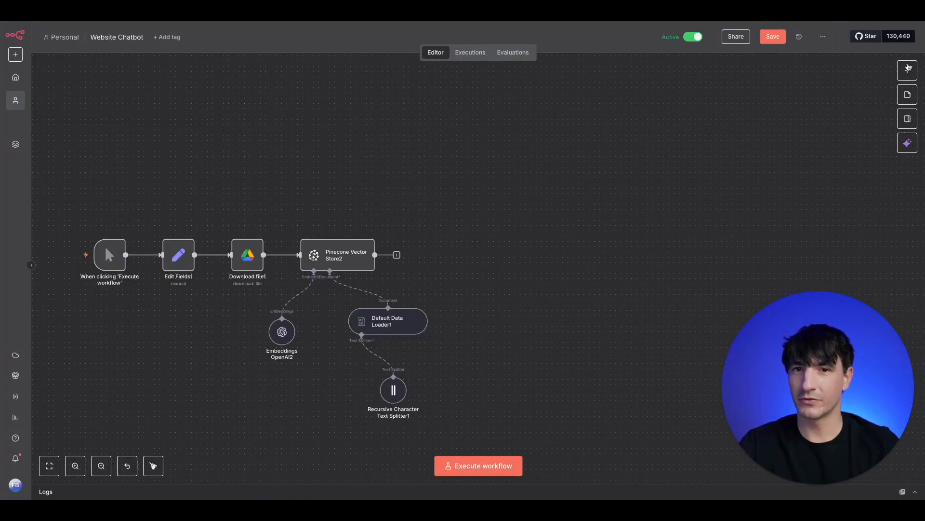
Add a new On Chat Message trigger to the workflow
click(908, 69)
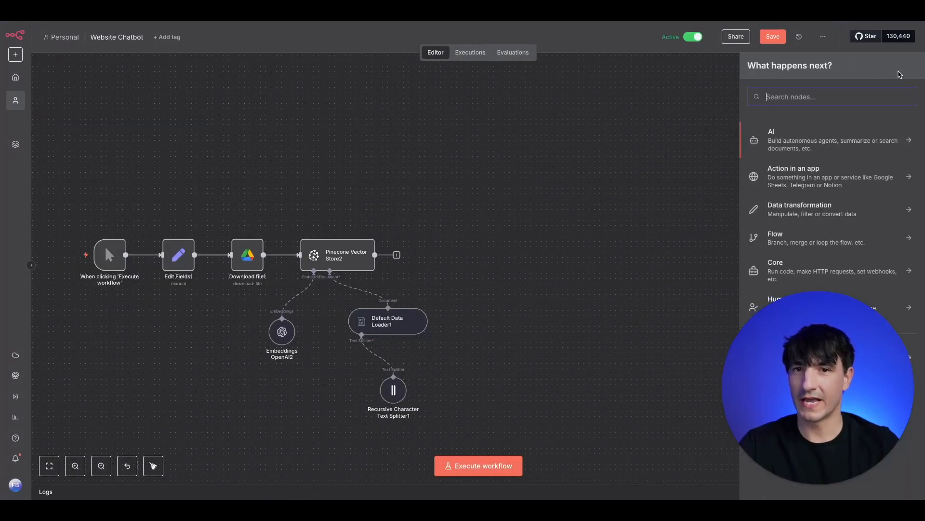
text(chat)
key(Down)
key(Return)
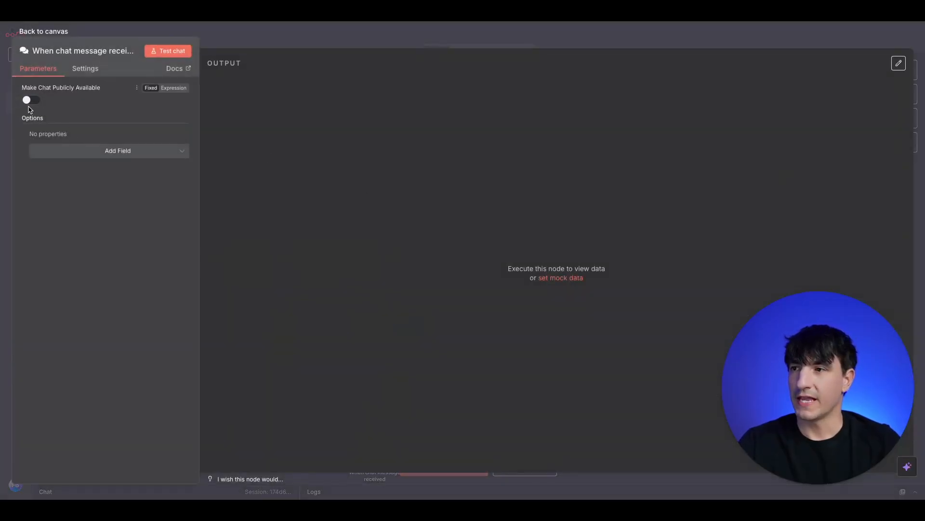
click(302, 39)
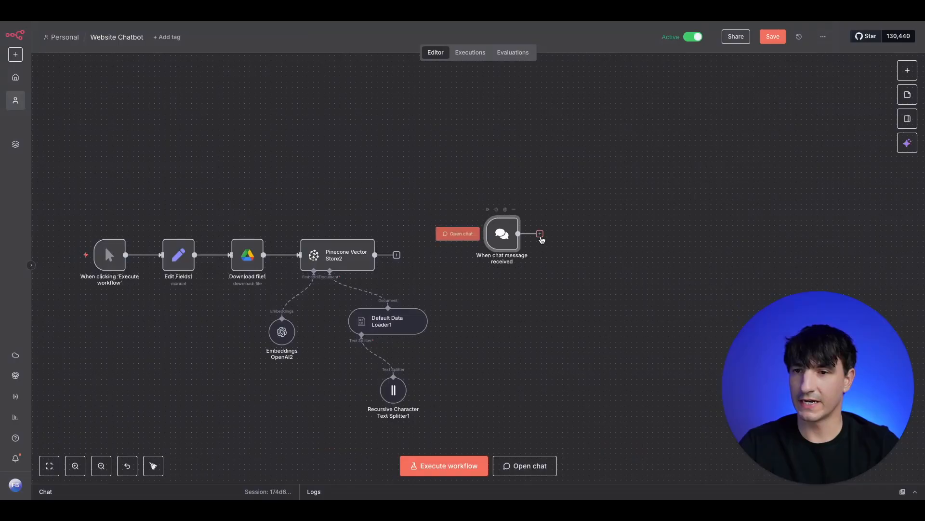
Connect a Question and Answer Chain after the chat trigger
click(540, 233)
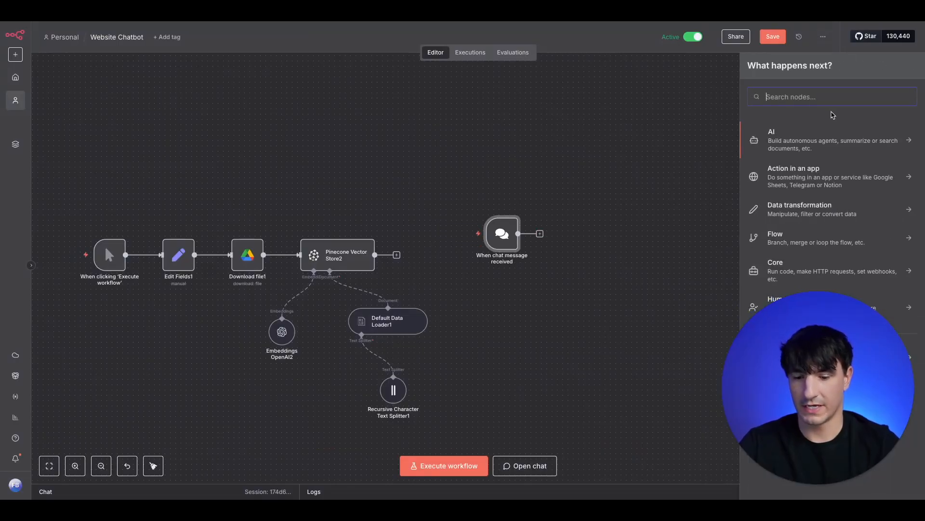
text(question)
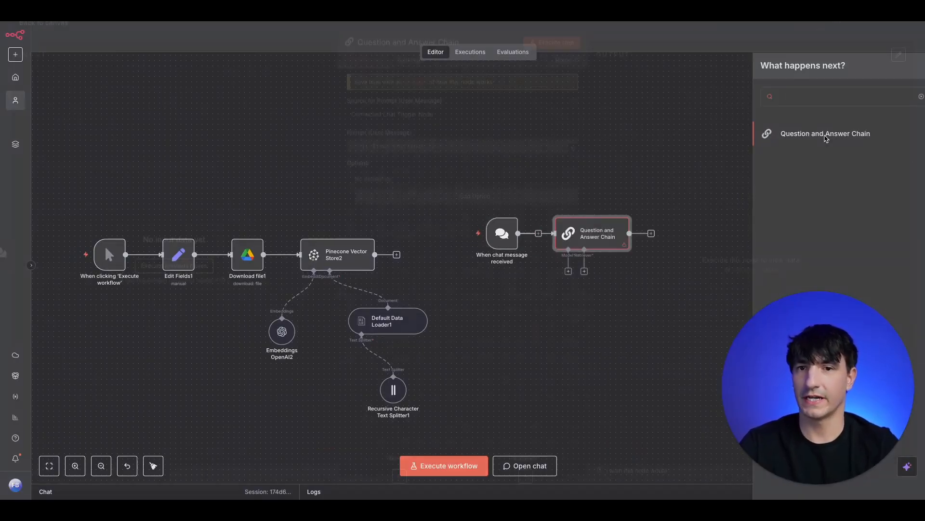
click(826, 139)
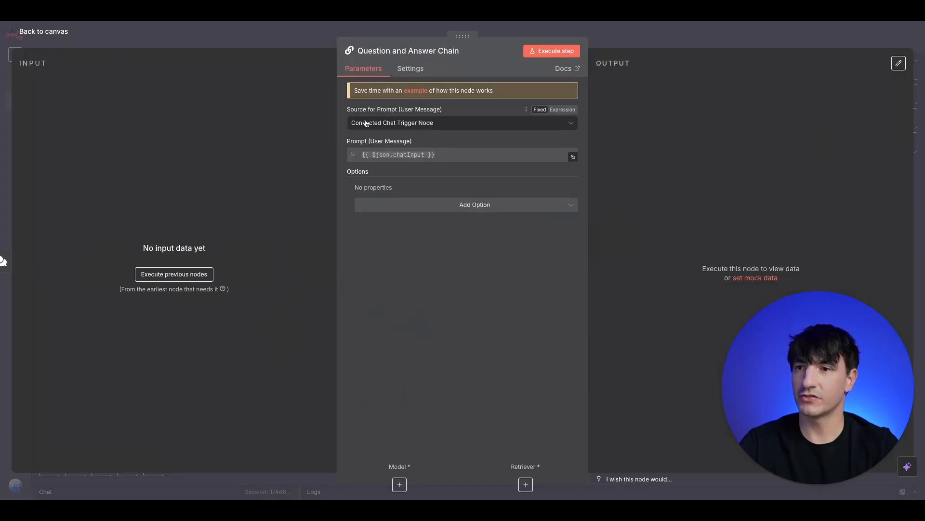
click(289, 45)
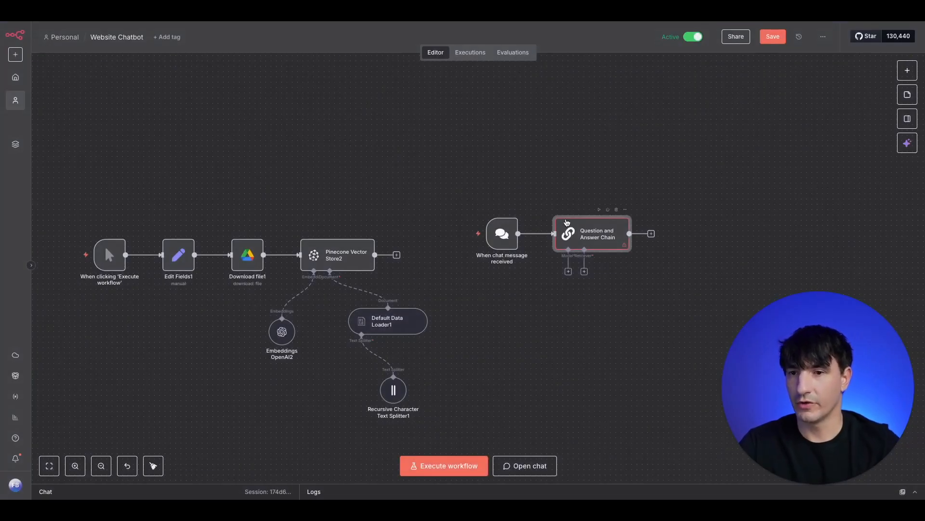
Plug an OpenAI Chat Model (gpt-4.1-mini) into the chain's Model input
click(568, 272)
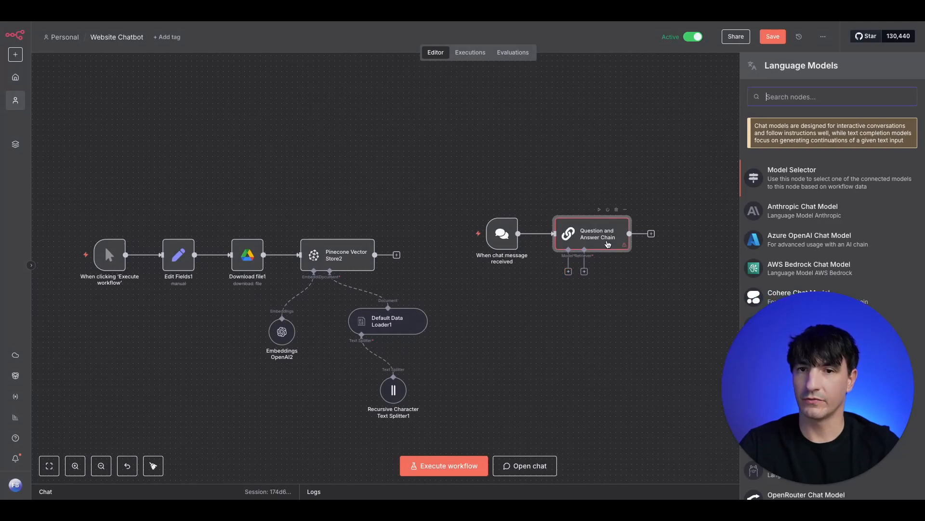
text(open)
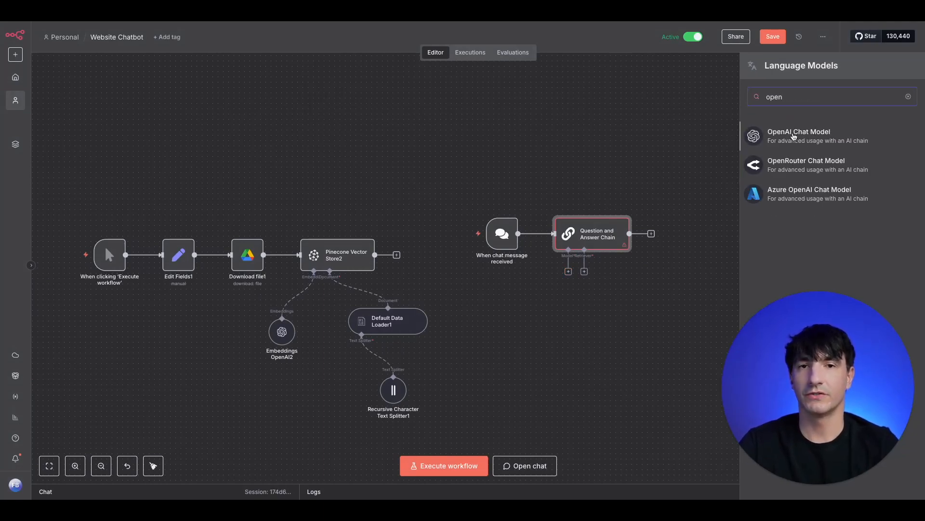
click(795, 137)
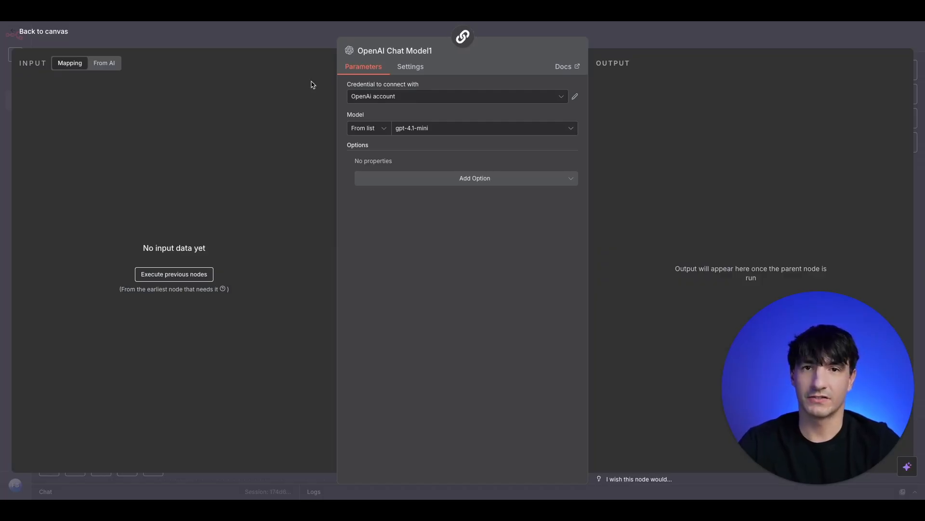
click(288, 43)
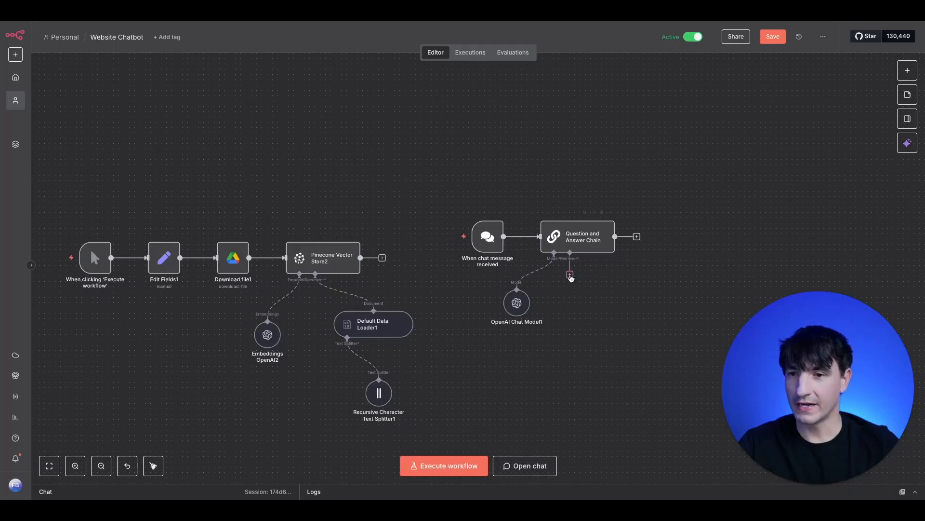
Give the chain a Vector Store Retriever backed by a Pinecone Vector Store on the 'faq' index
click(570, 274)
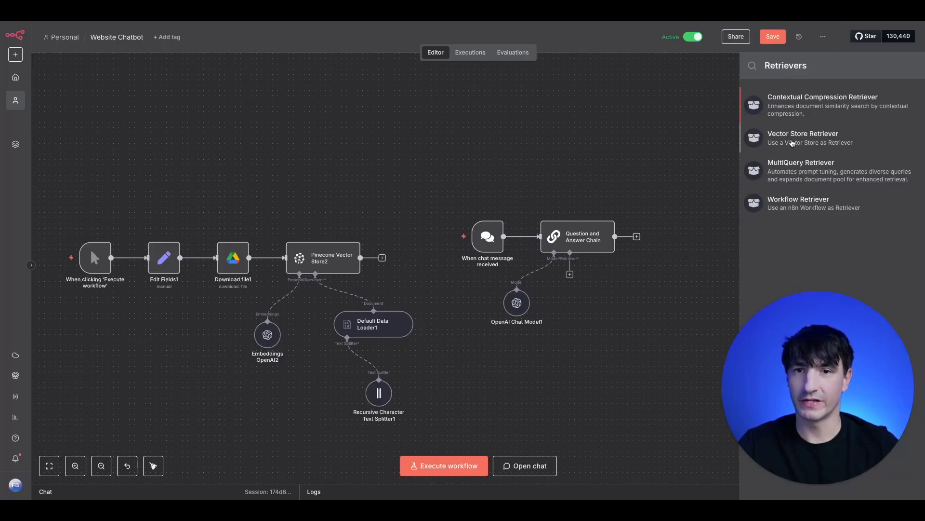
click(793, 139)
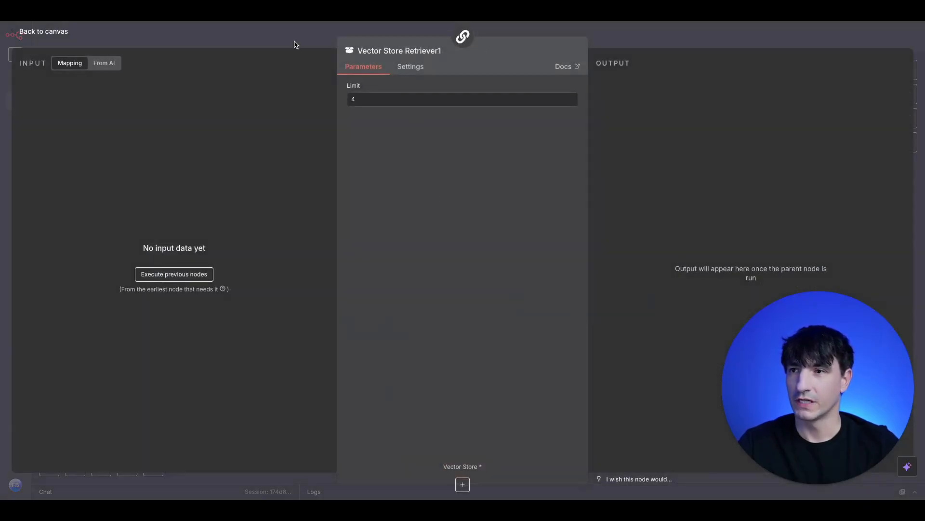
click(295, 42)
click(602, 337)
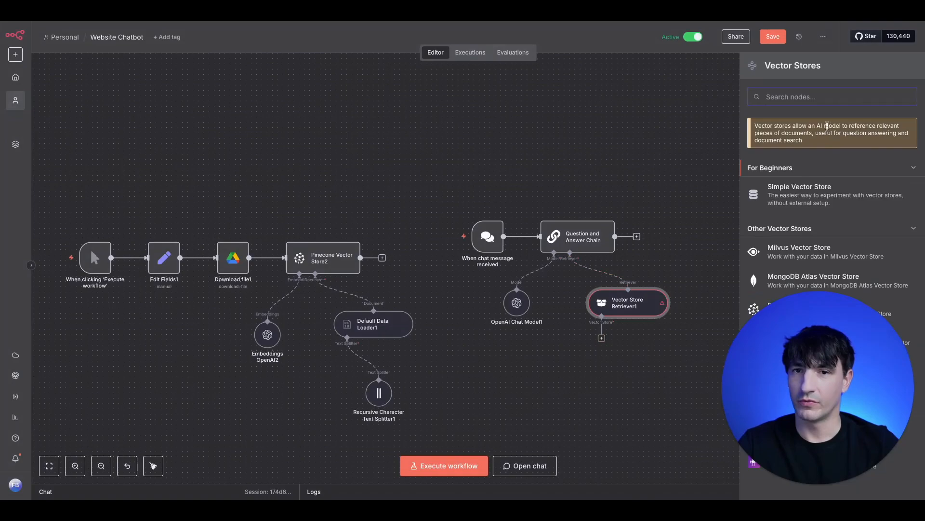
text(pine)
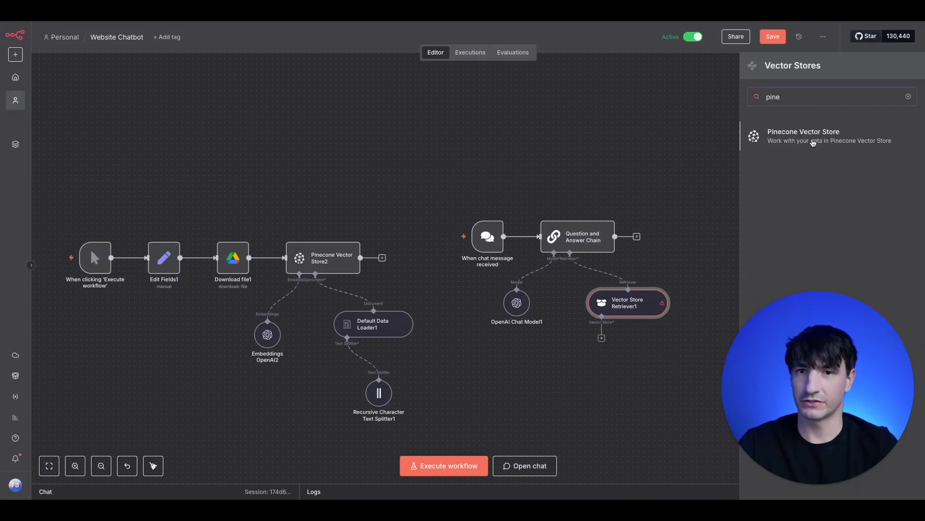
click(814, 140)
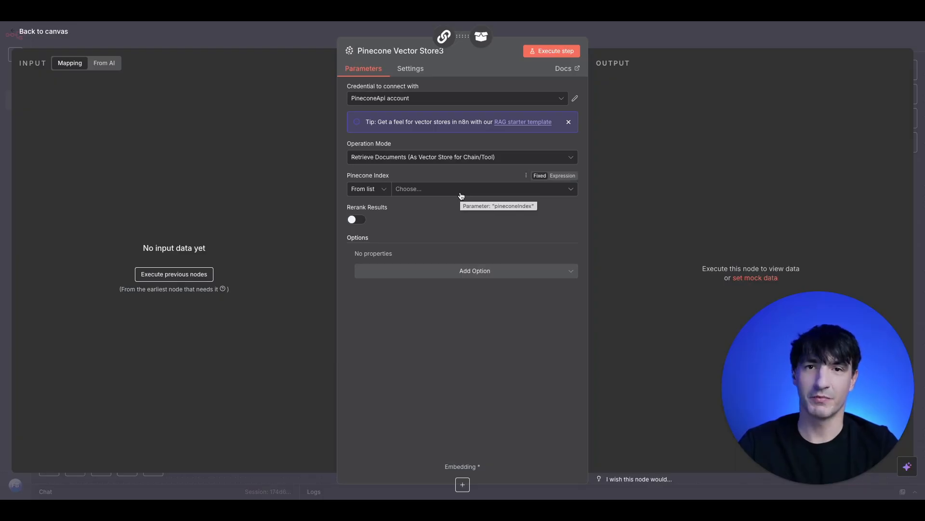
click(444, 195)
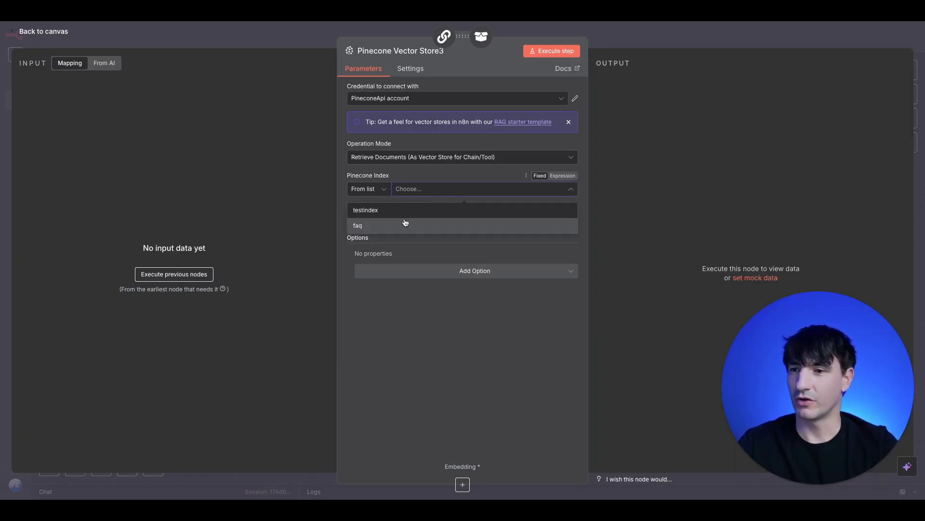
click(382, 225)
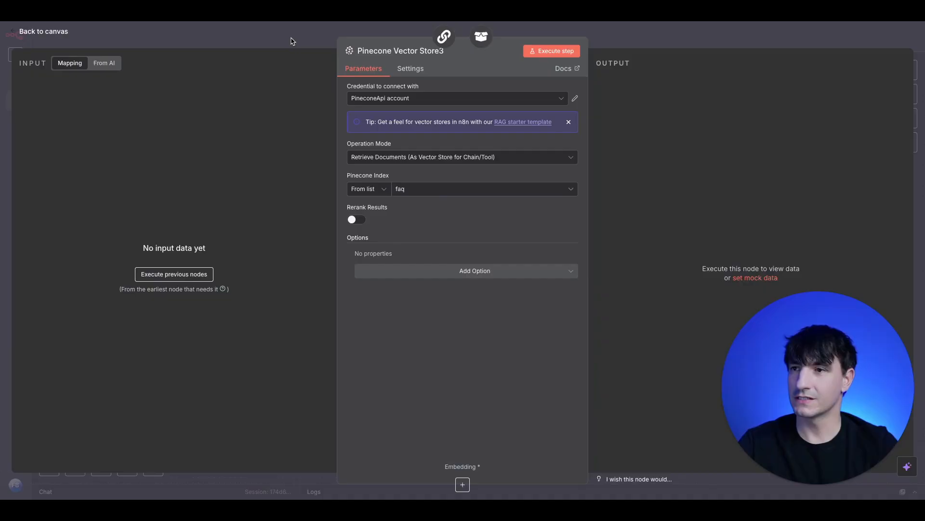
click(292, 41)
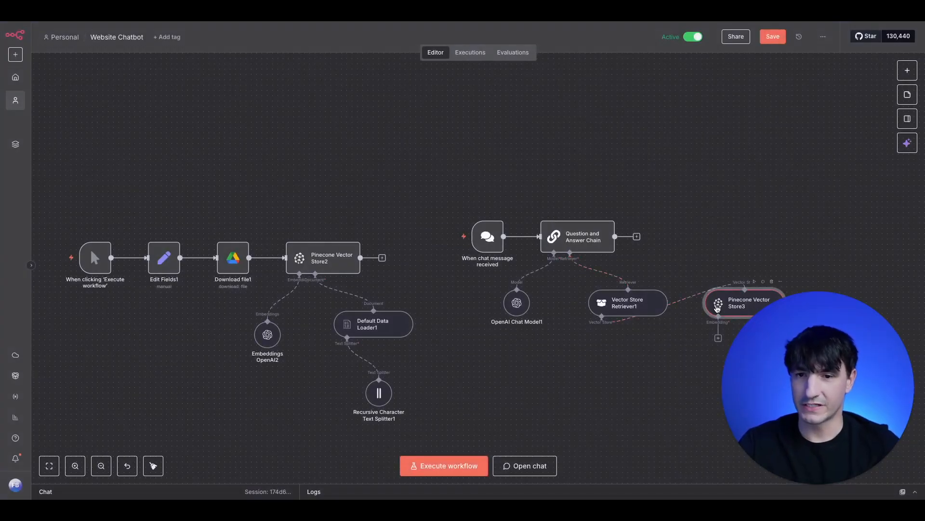
Place Pinecone Vector Store3 under the retriever and attach an Embeddings OpenAI node to it
drag(717, 309, 585, 355)
click(586, 386)
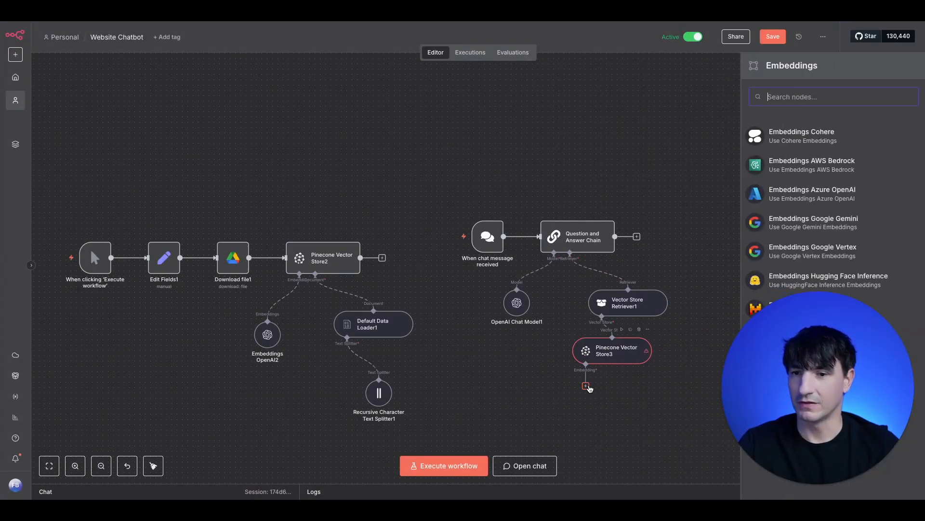
text(open)
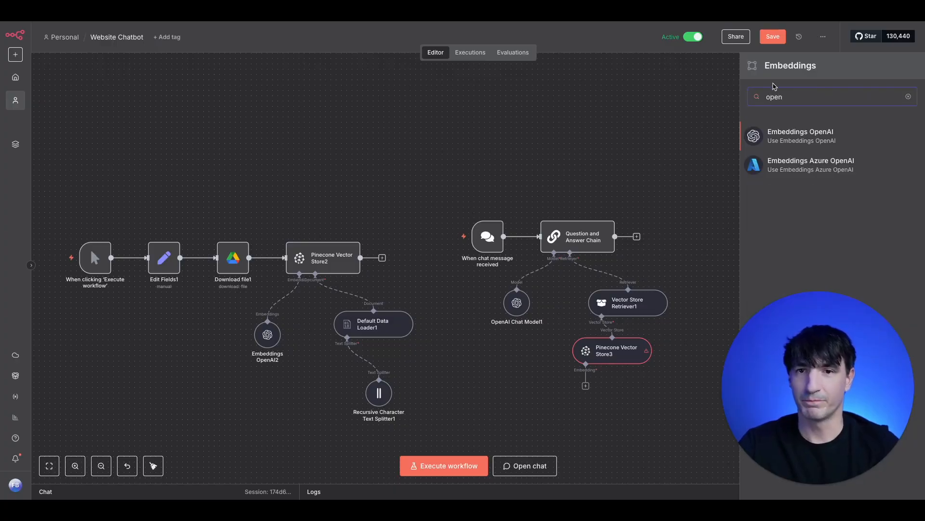
click(776, 141)
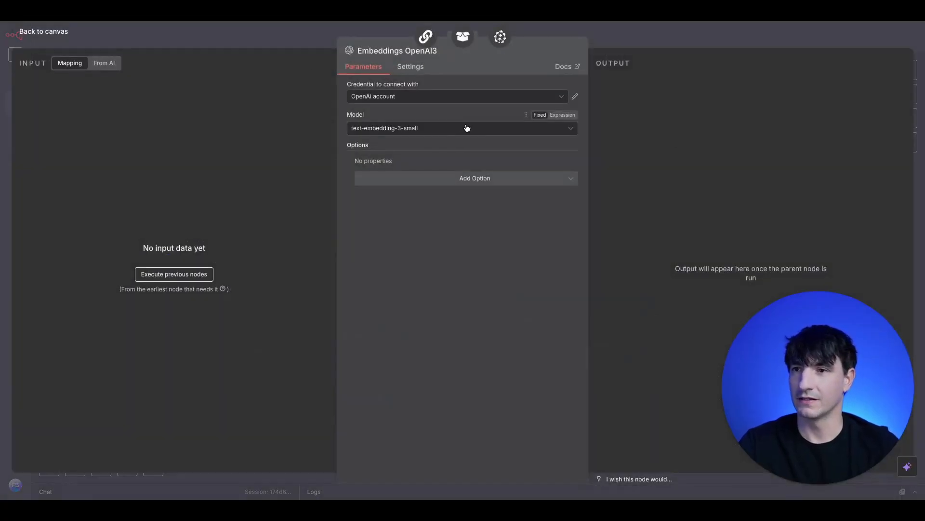
click(283, 29)
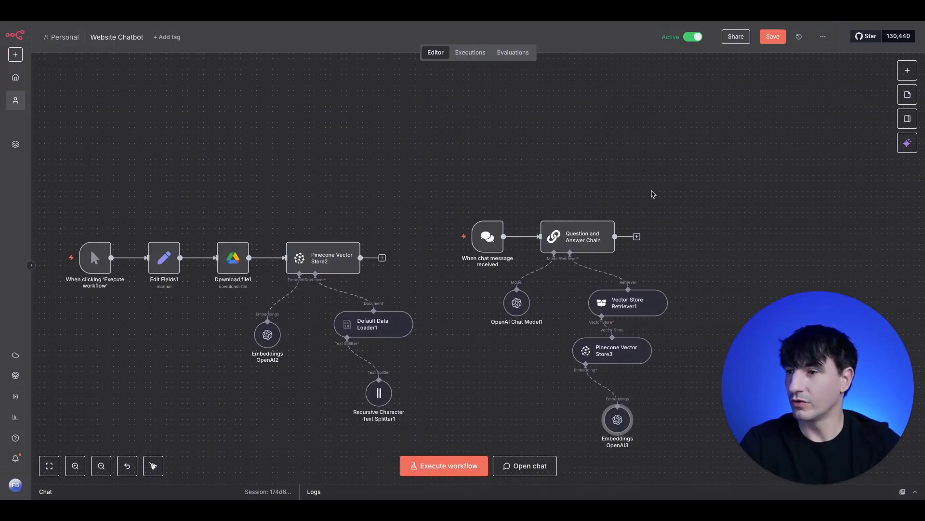
mouse_move(94, 259)
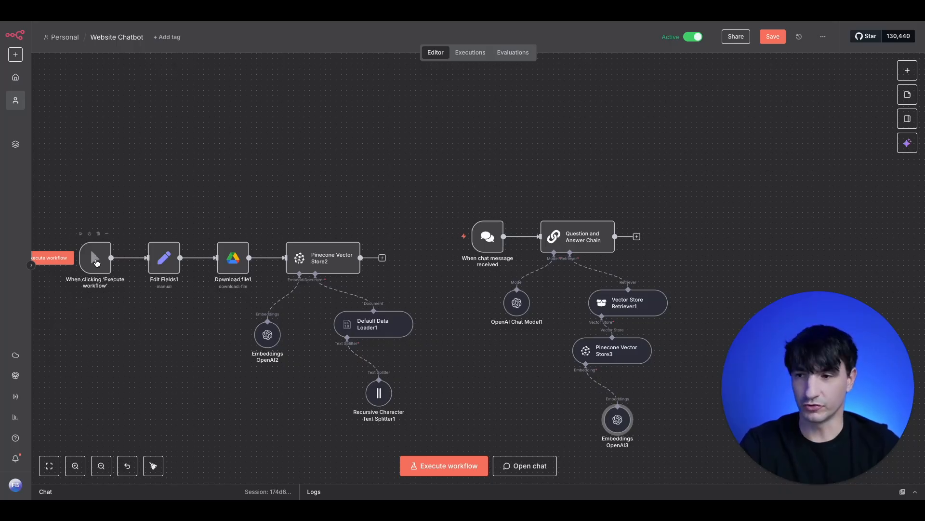
mouse_move(352, 269)
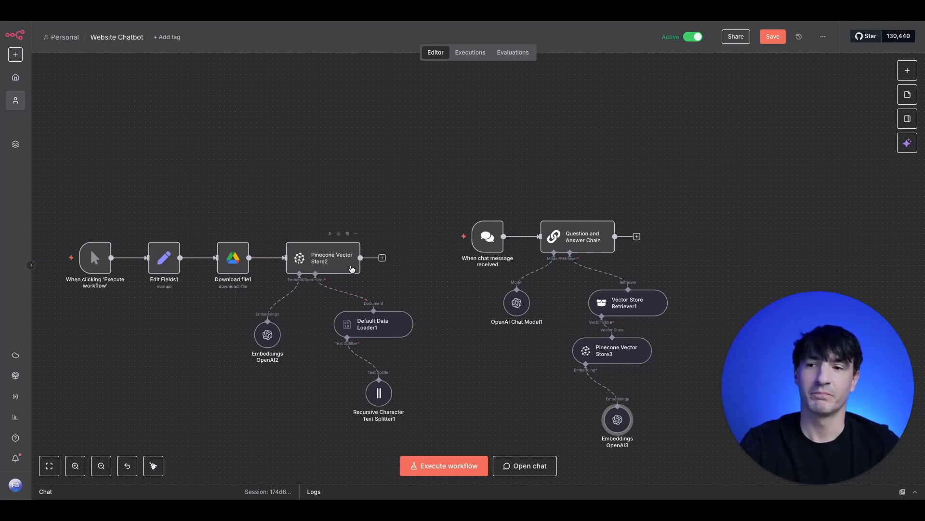
mouse_move(488, 239)
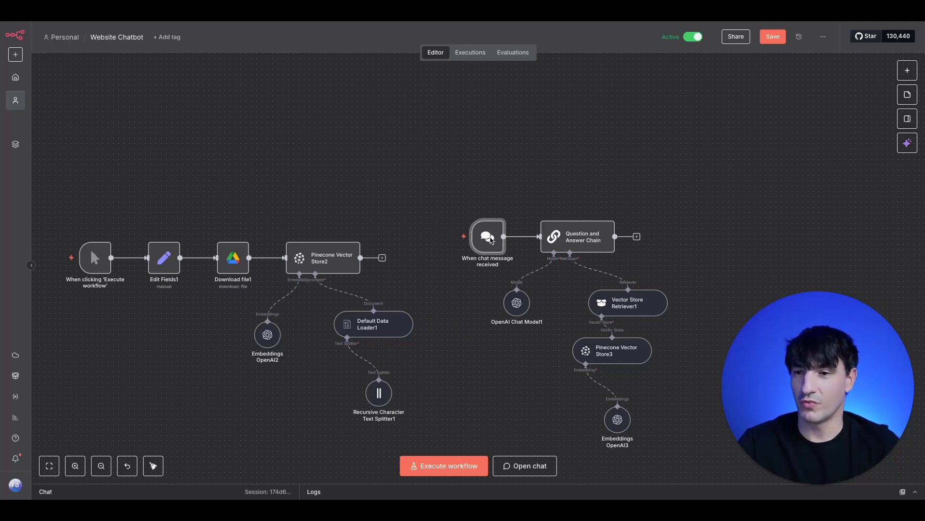
Make the chat trigger publicly available and rename the greeting's assistant to 'Samantha'
double_click(489, 239)
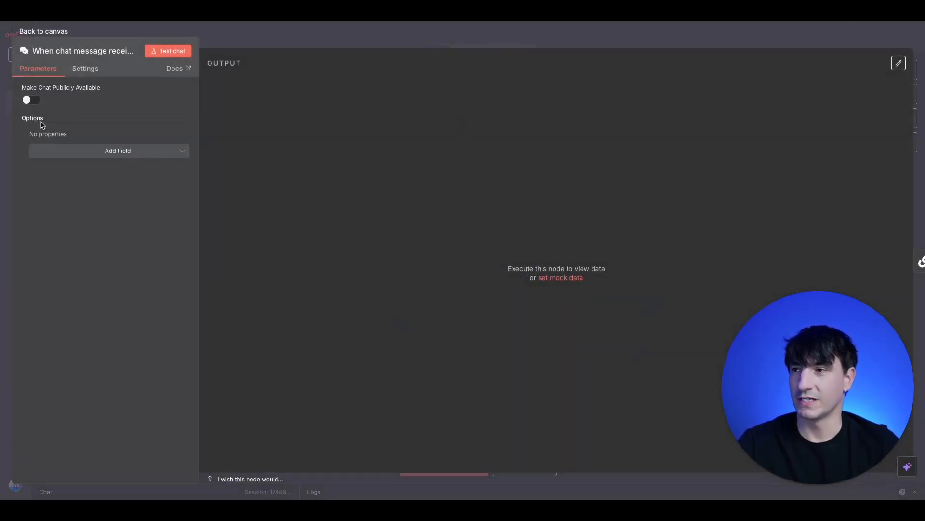
click(28, 101)
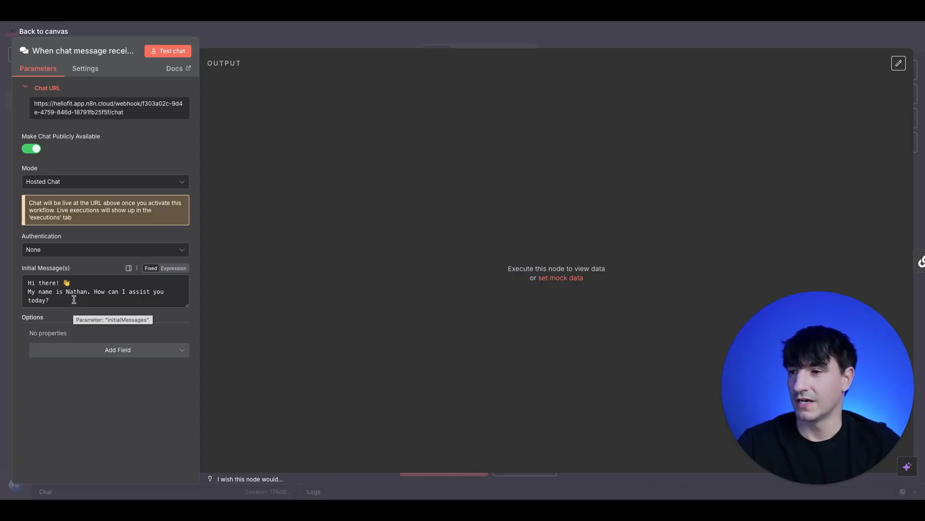
double_click(77, 293)
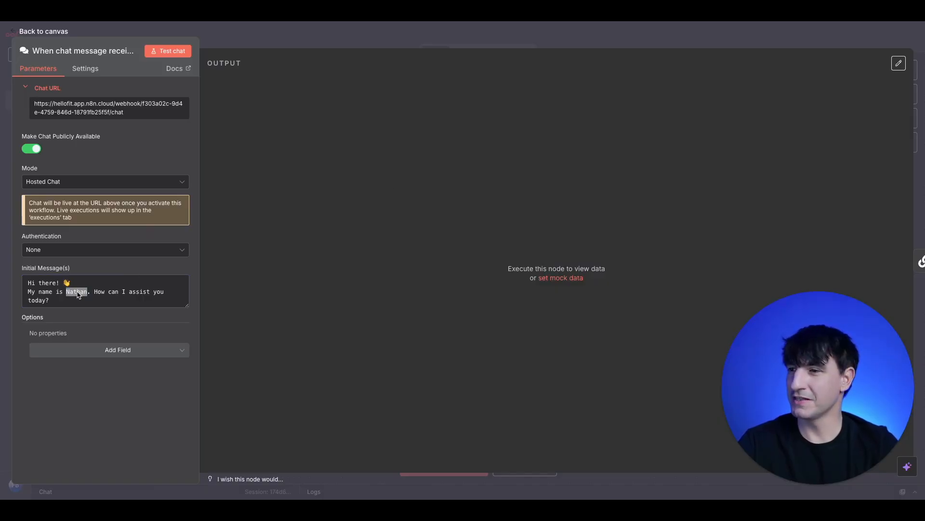
text(S)
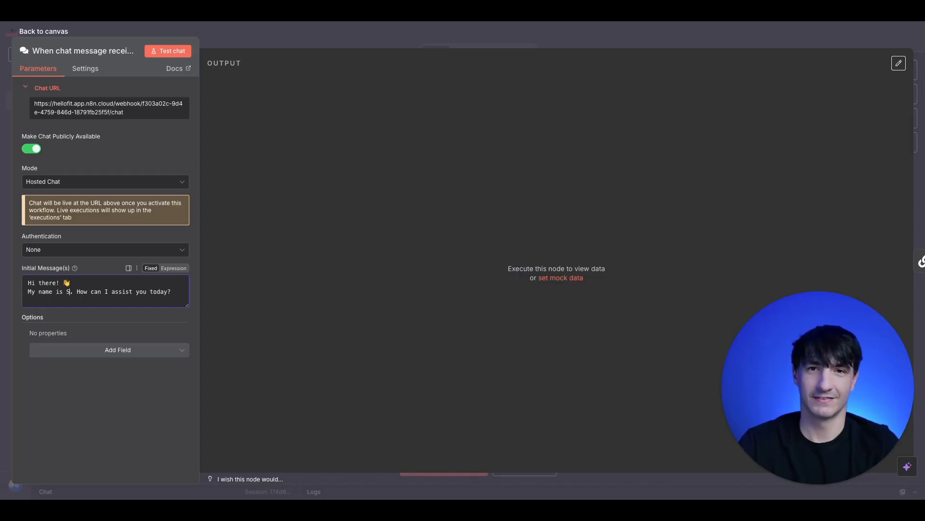
text(amantha)
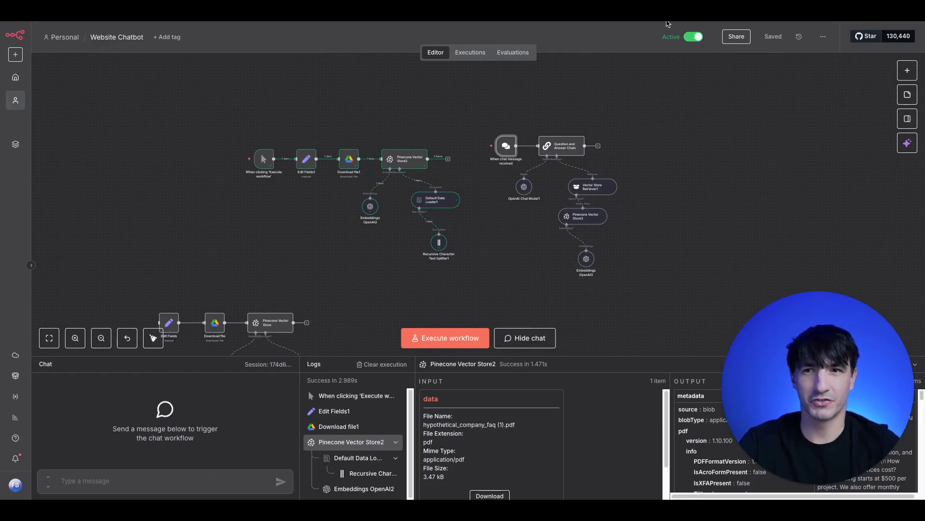
double_click(504, 147)
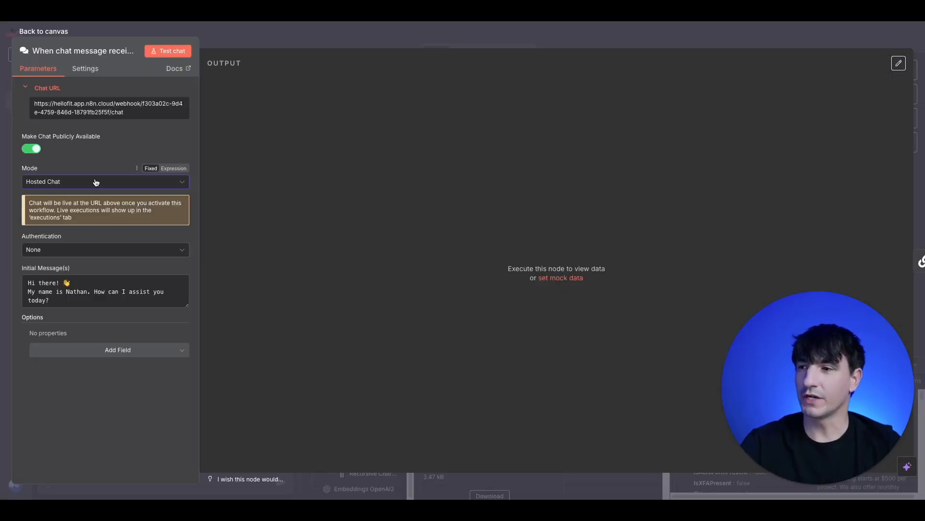
click(92, 187)
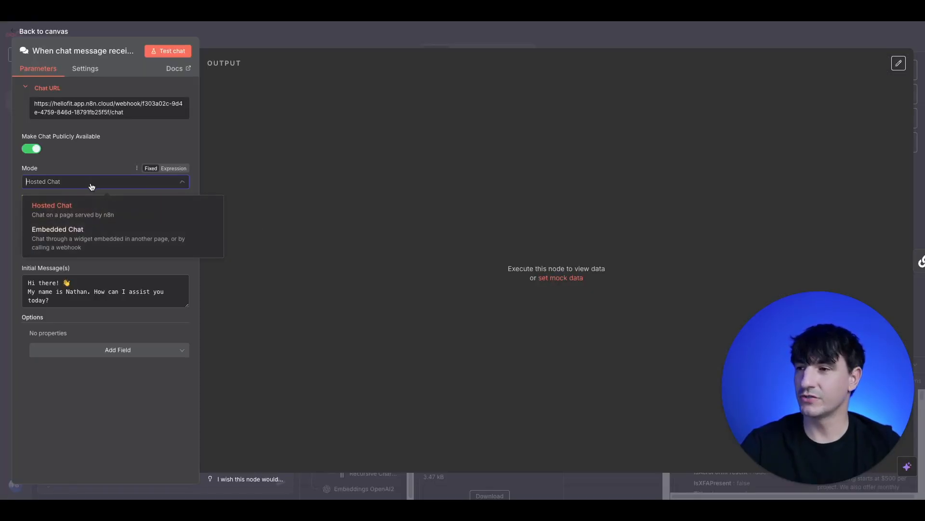
click(93, 240)
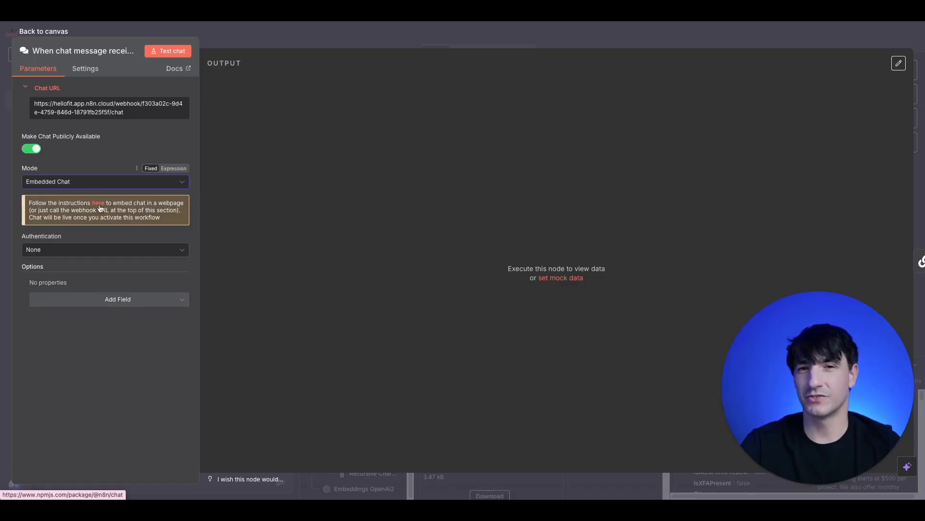
click(100, 206)
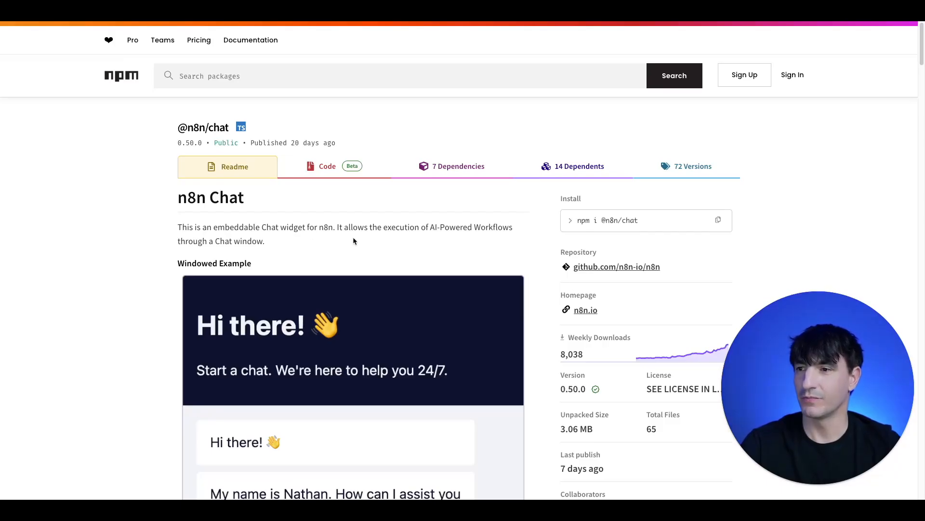
scroll(376, 255, down, 3)
scroll(393, 274, down, 15)
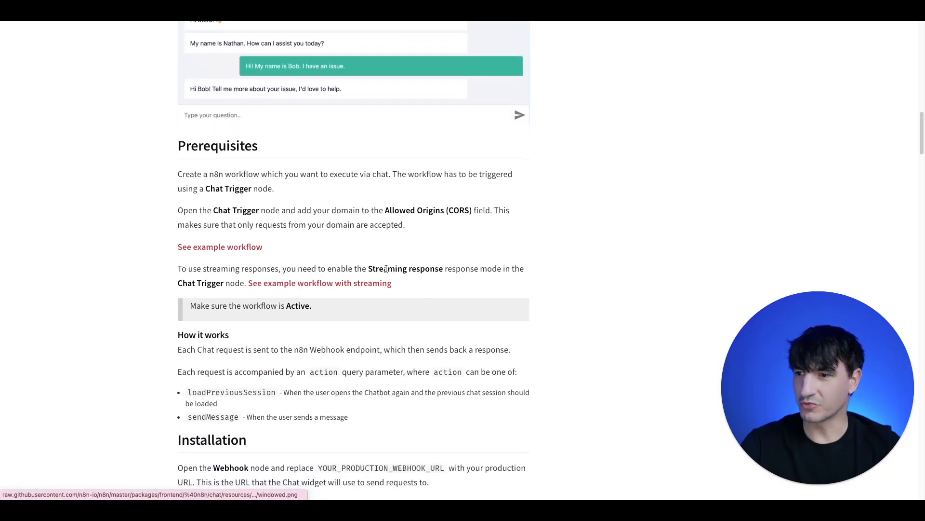
scroll(381, 266, down, 6)
scroll(379, 264, up, 1)
drag(182, 154, 251, 159)
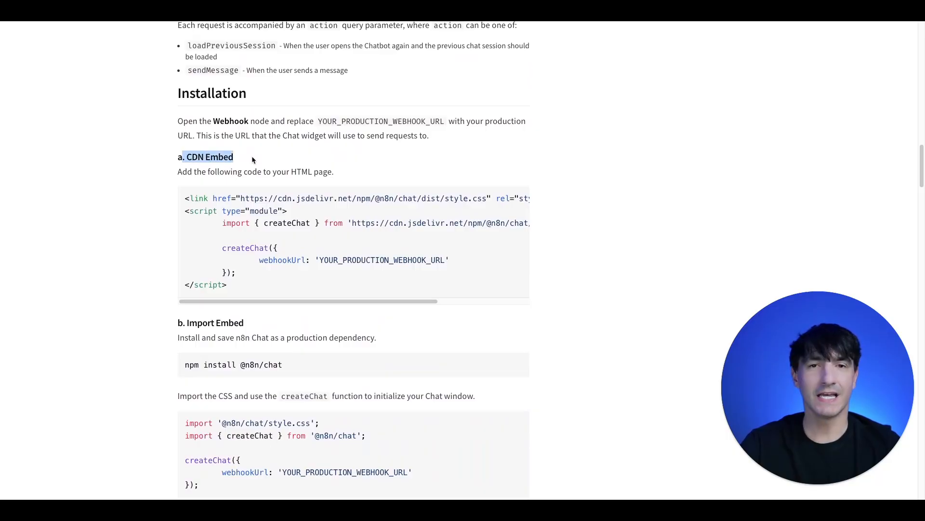
click(235, 175)
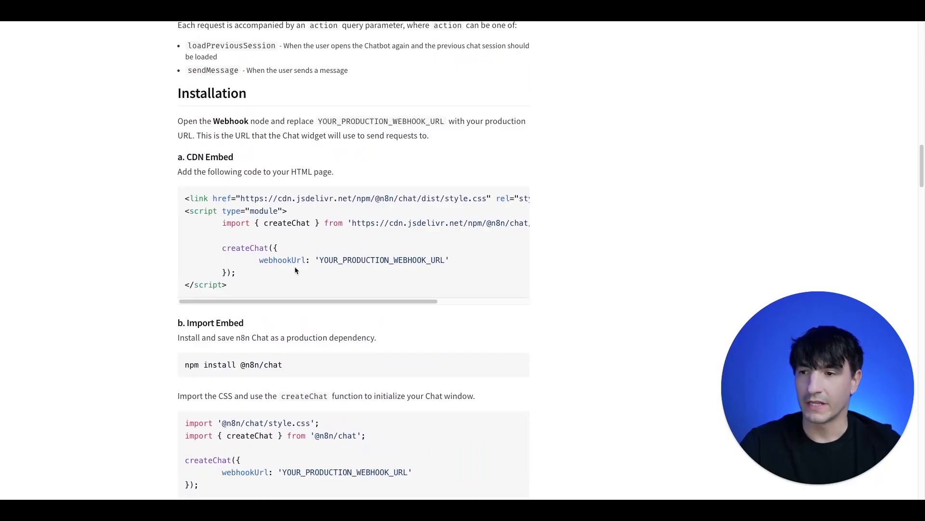
drag(319, 260, 444, 261)
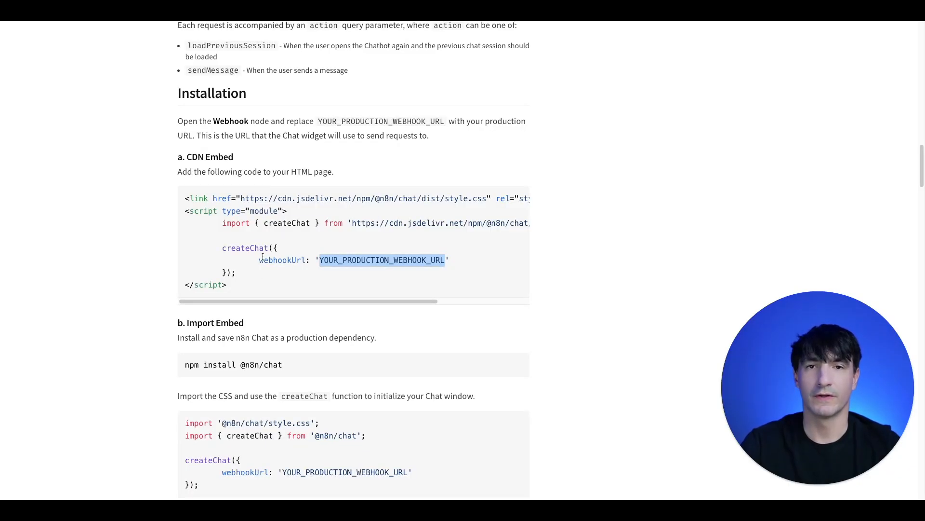
click(256, 241)
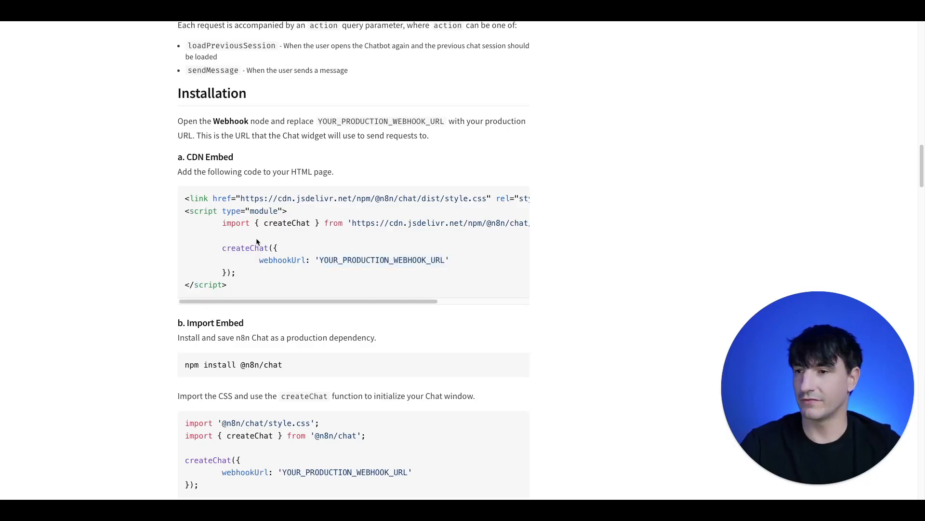
drag(238, 287, 160, 186)
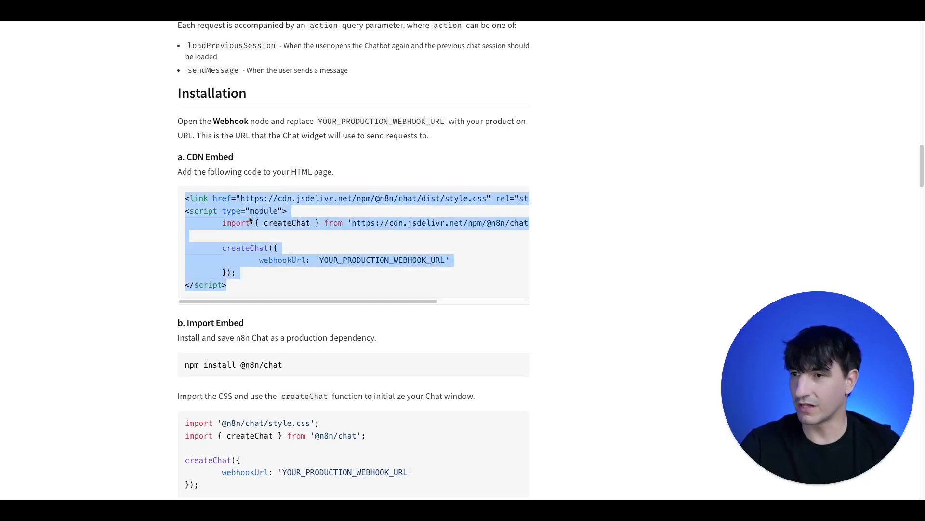
right_click(248, 203)
click(302, 230)
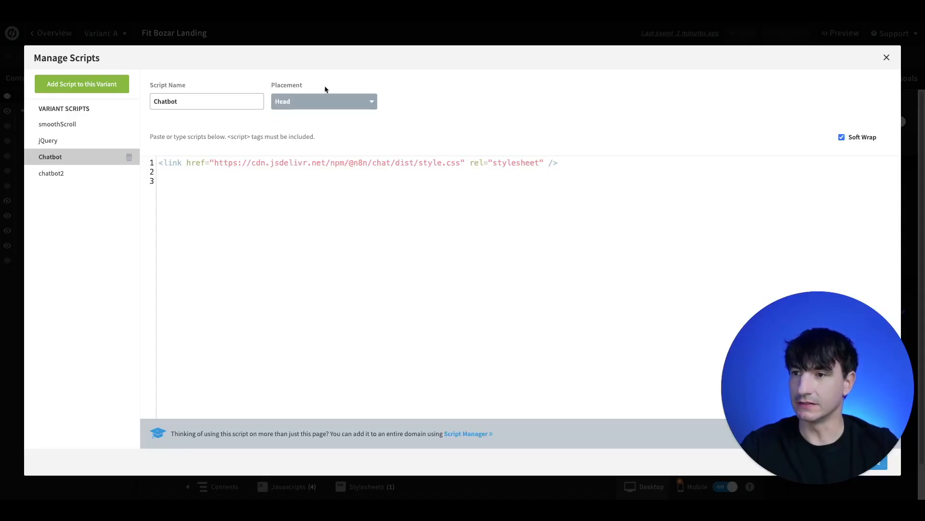
Use the chatbot2 script with the embed code placed Before Body End Tag, then close Manage Scripts
click(215, 102)
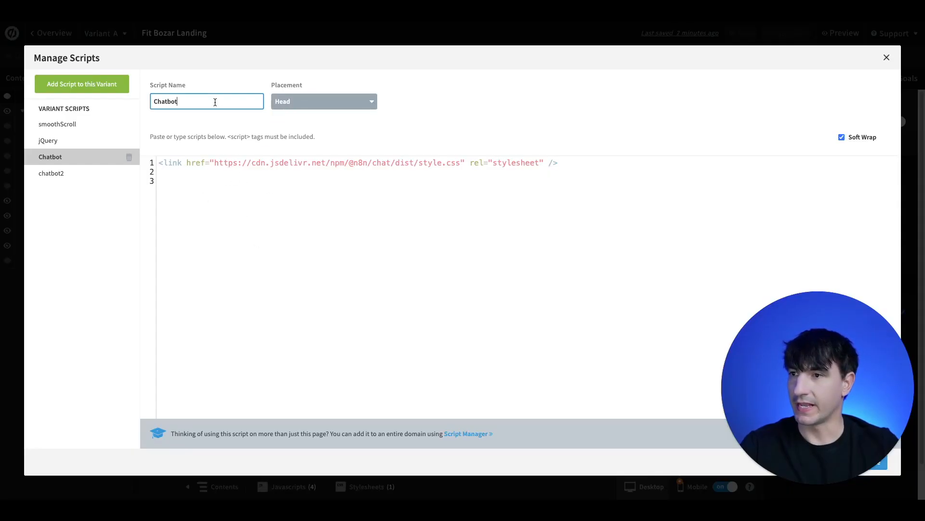
click(67, 176)
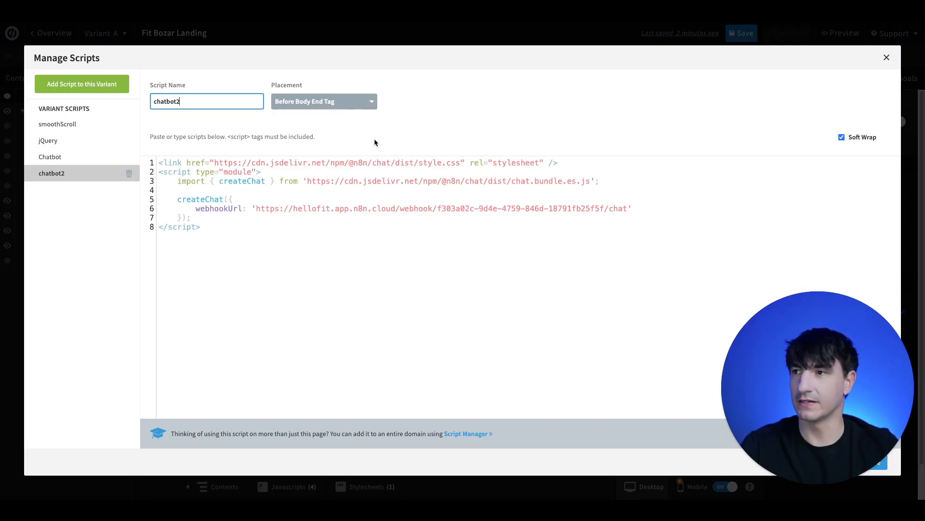
click(625, 34)
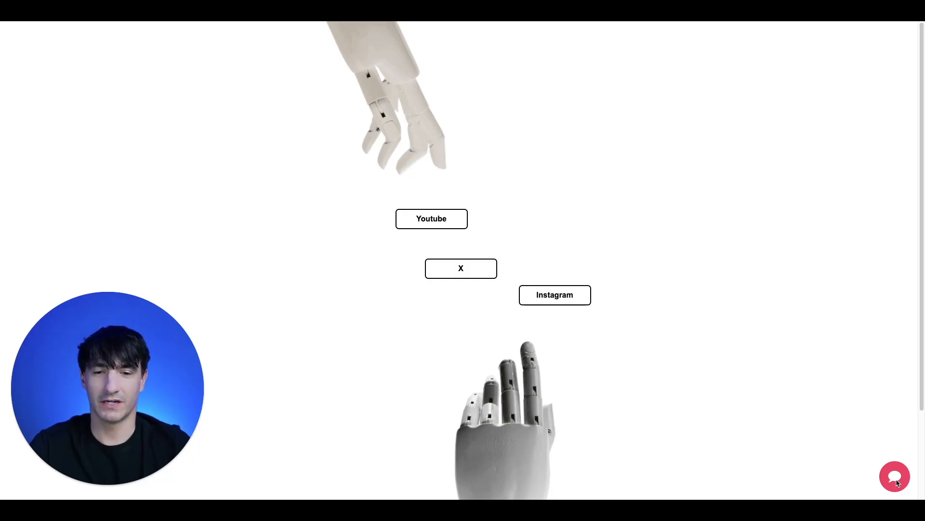
Open the red chat bubble and send 'What services do you offer?' to the chatbot
click(897, 480)
click(783, 447)
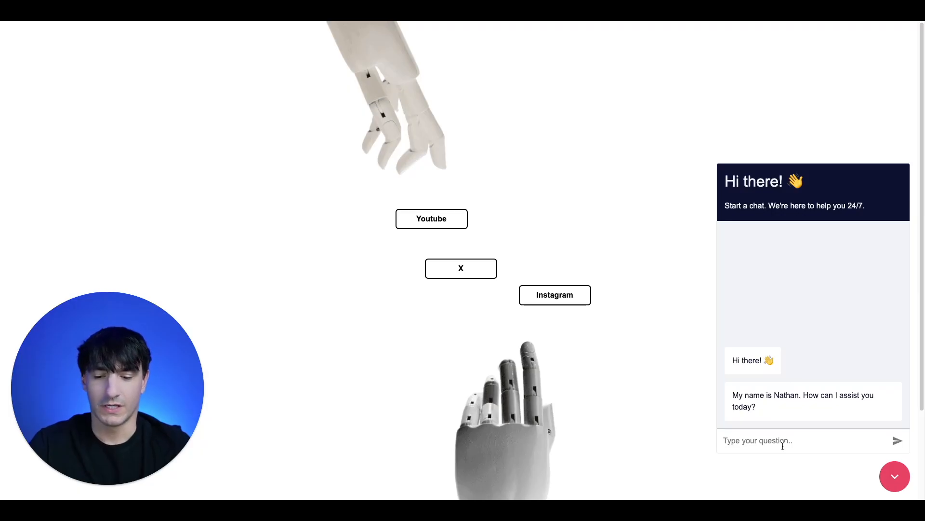
text(What services do you offer?)
key(Return)
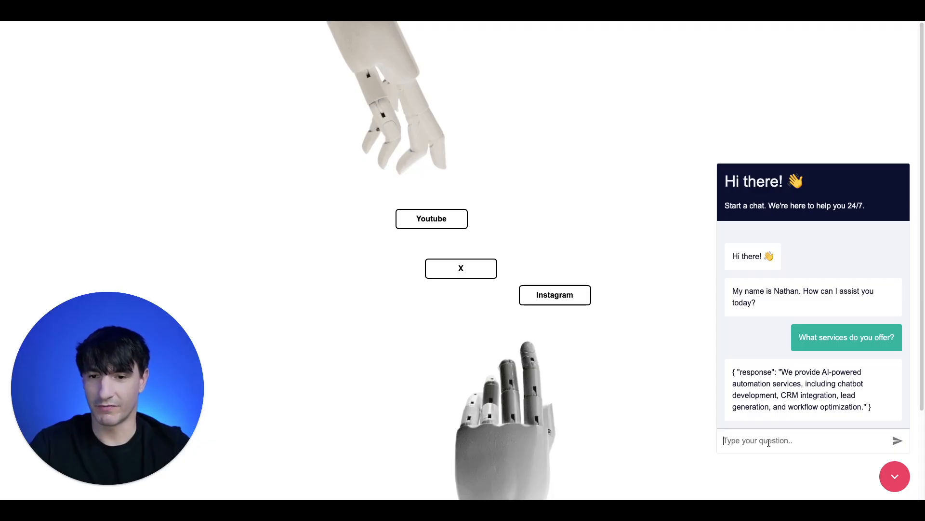
Send the follow-up question 'What industries do you specialize in?' in the landing page chat
text(What)
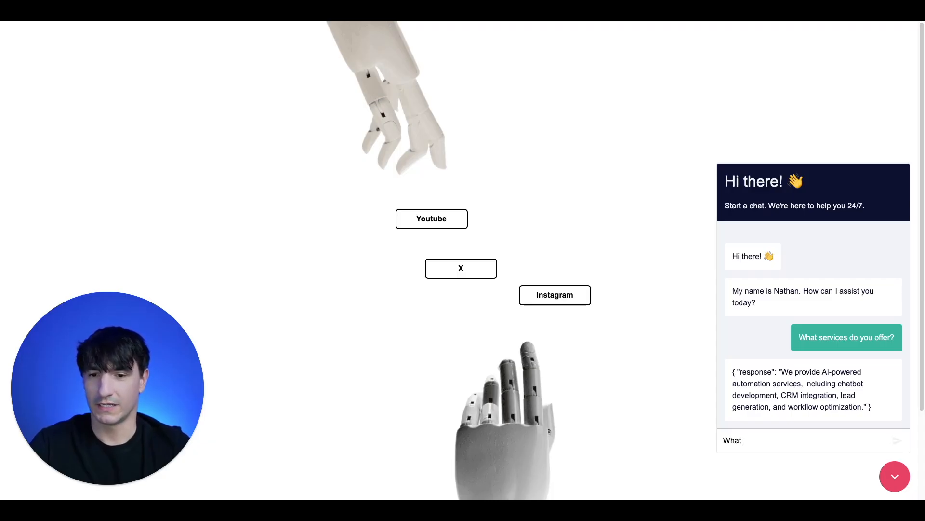
text( industries do you specialize in?)
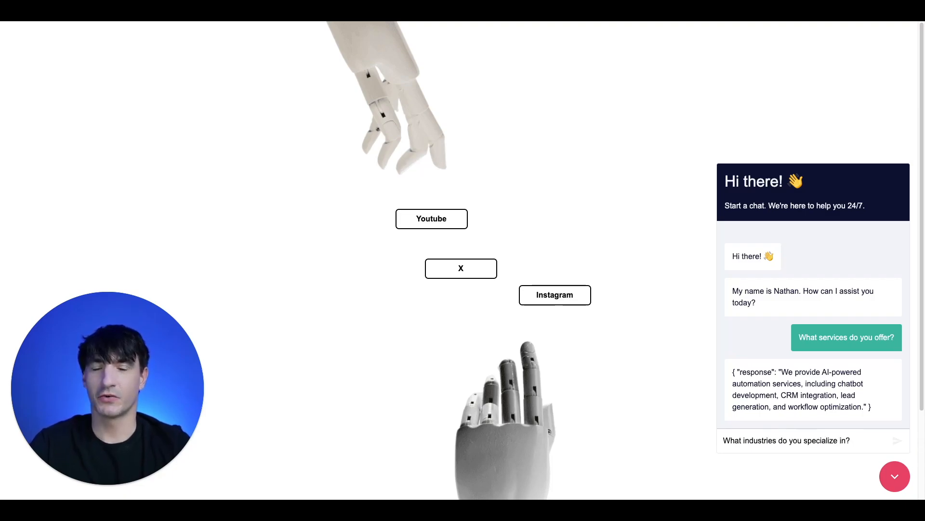
key(Return)
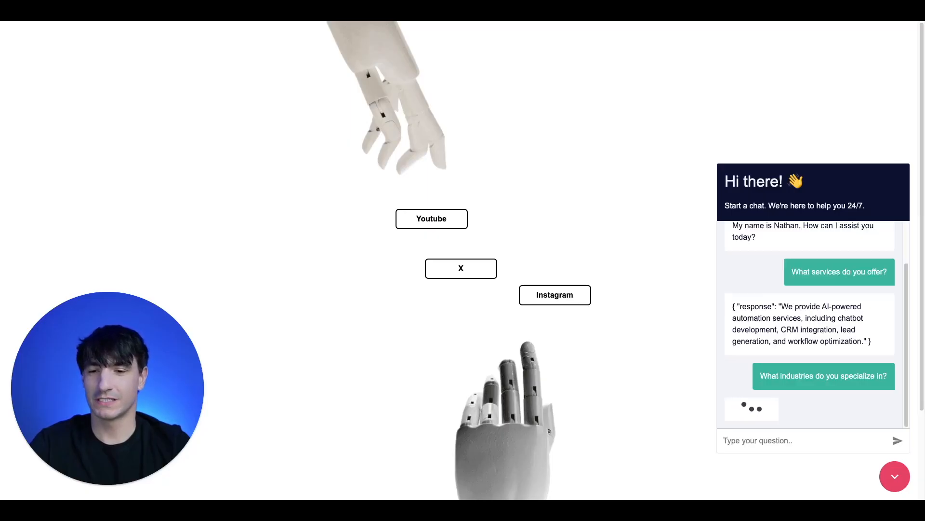